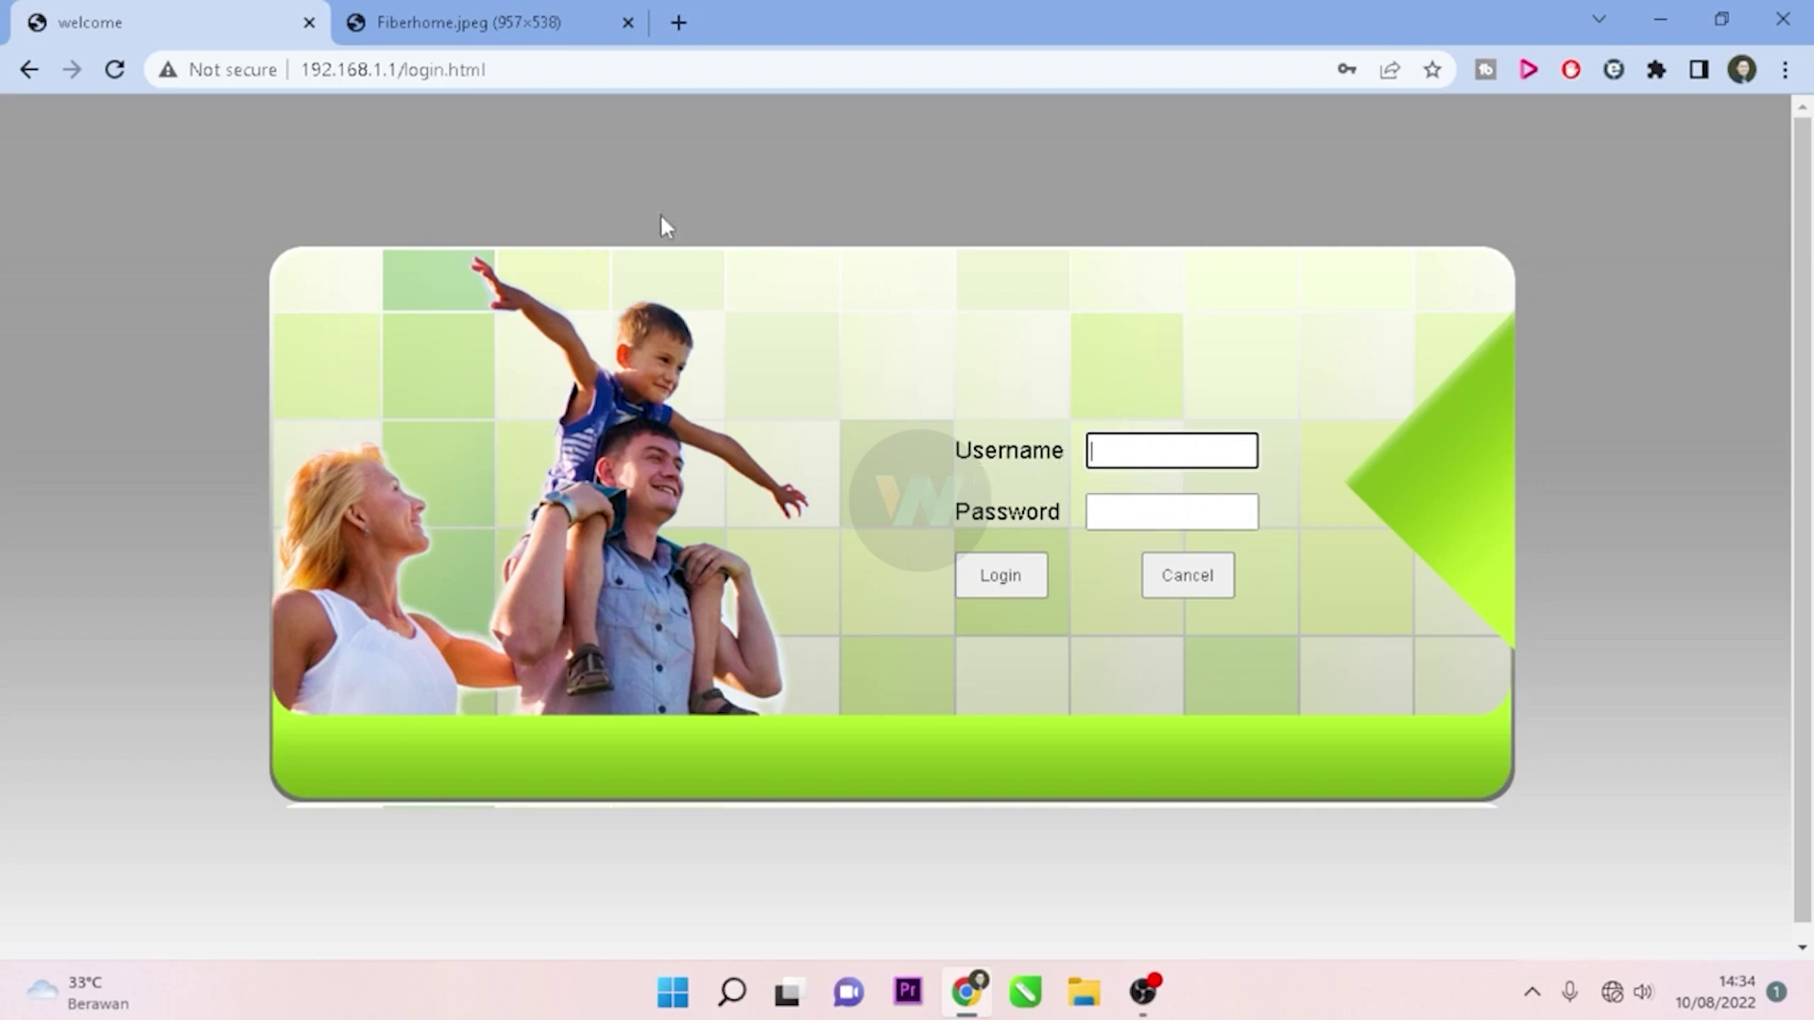
Step: Show the Fiberhome.jpeg photo of the router label with its default web login details
{"action": "left_click", "coordinate": [530, 19]}
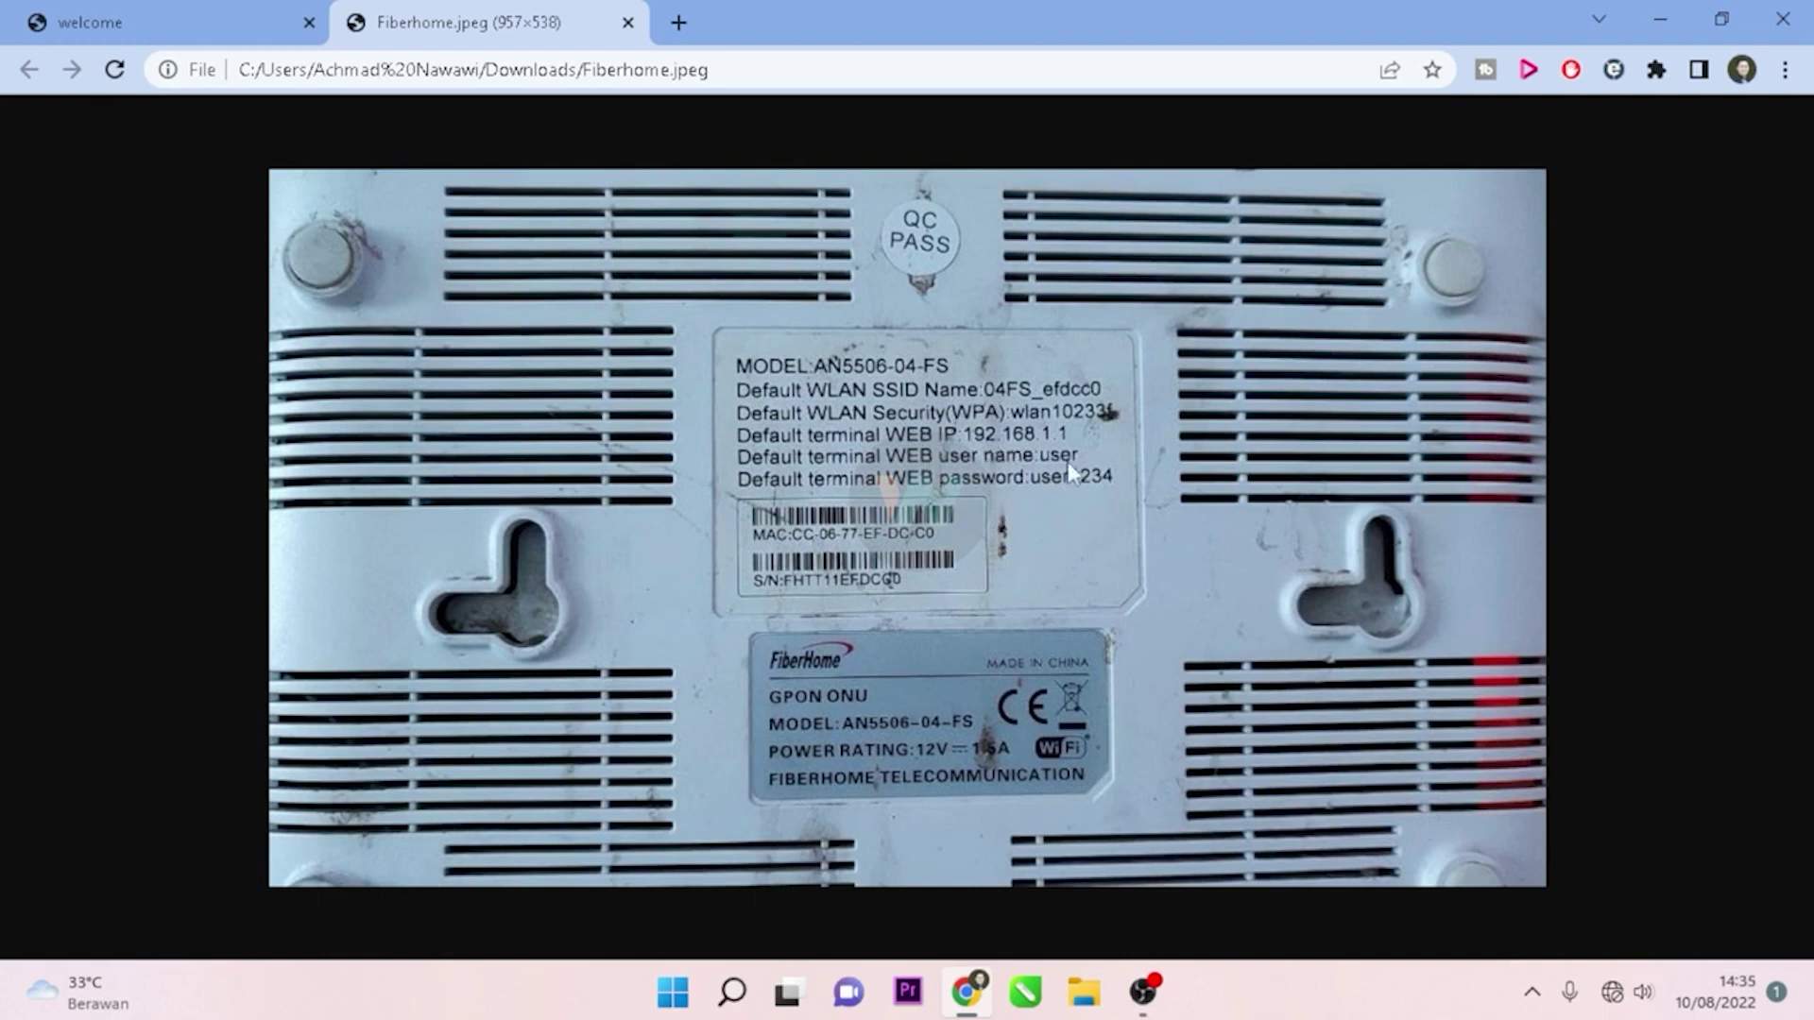
Step: Log in on the router welcome page with username 'user' and the default password
{"action": "left_click", "coordinate": [117, 7]}
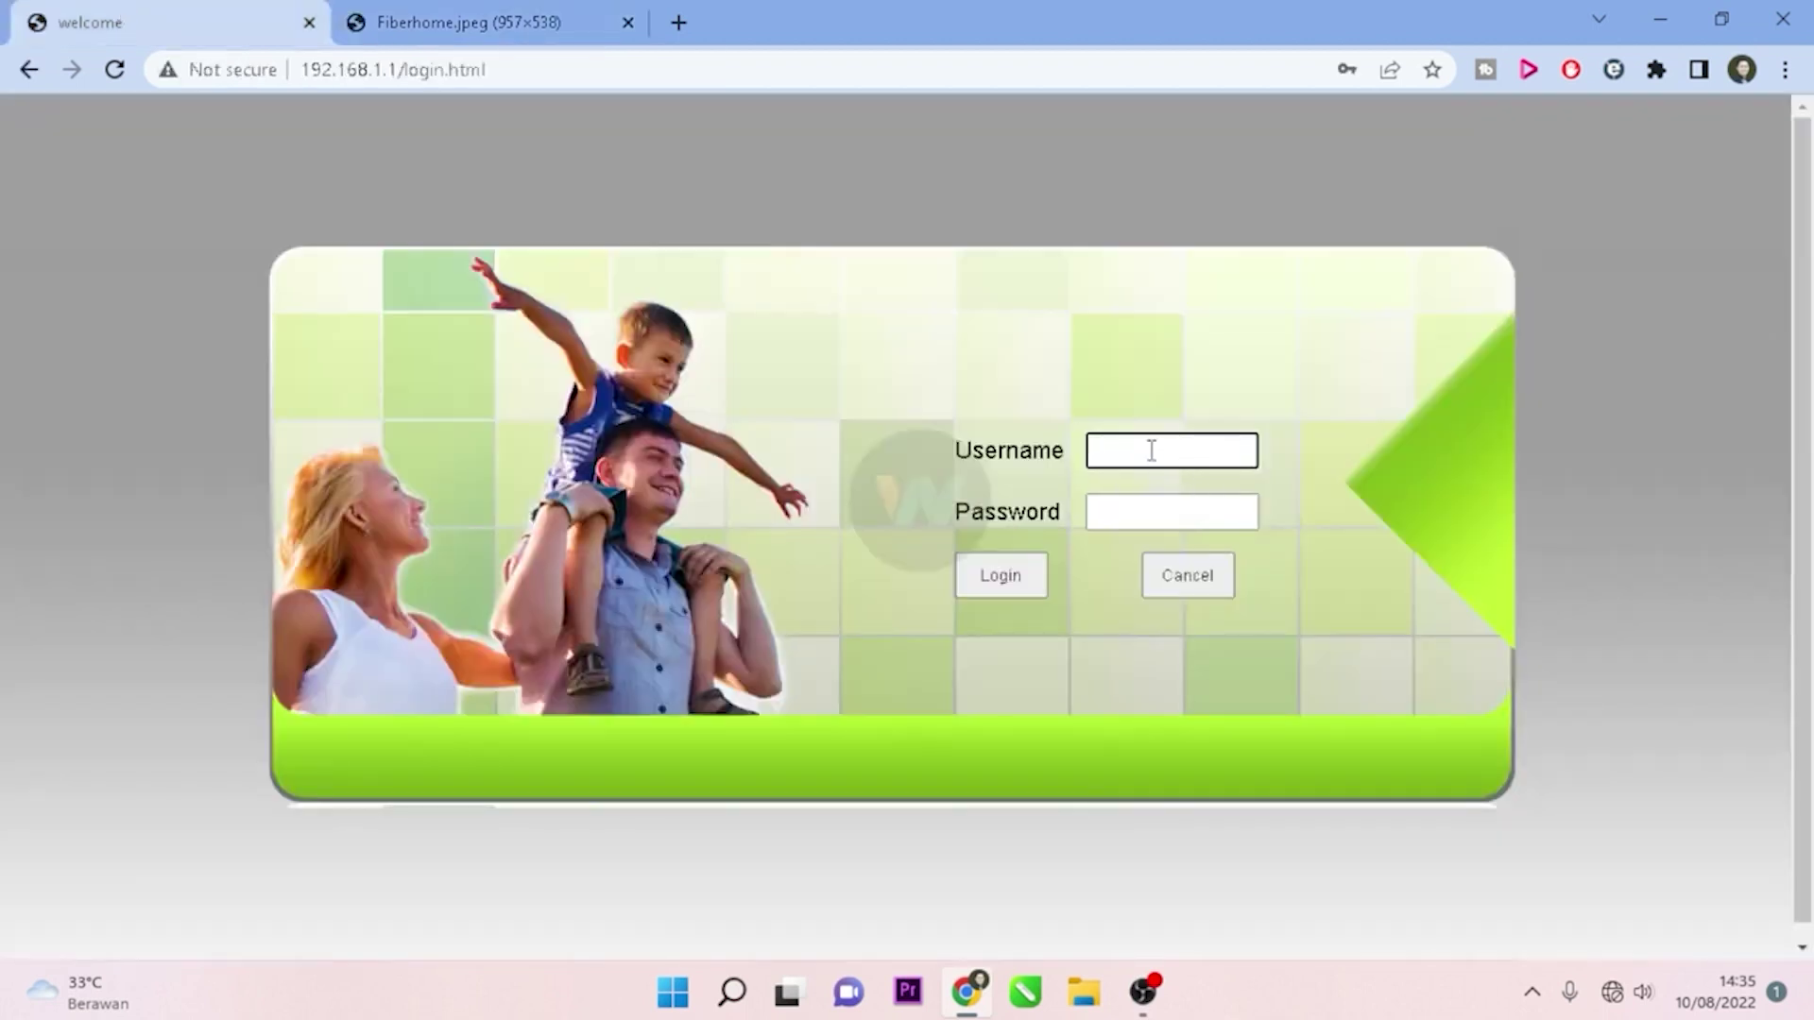
{"action": "type", "text": "user"}
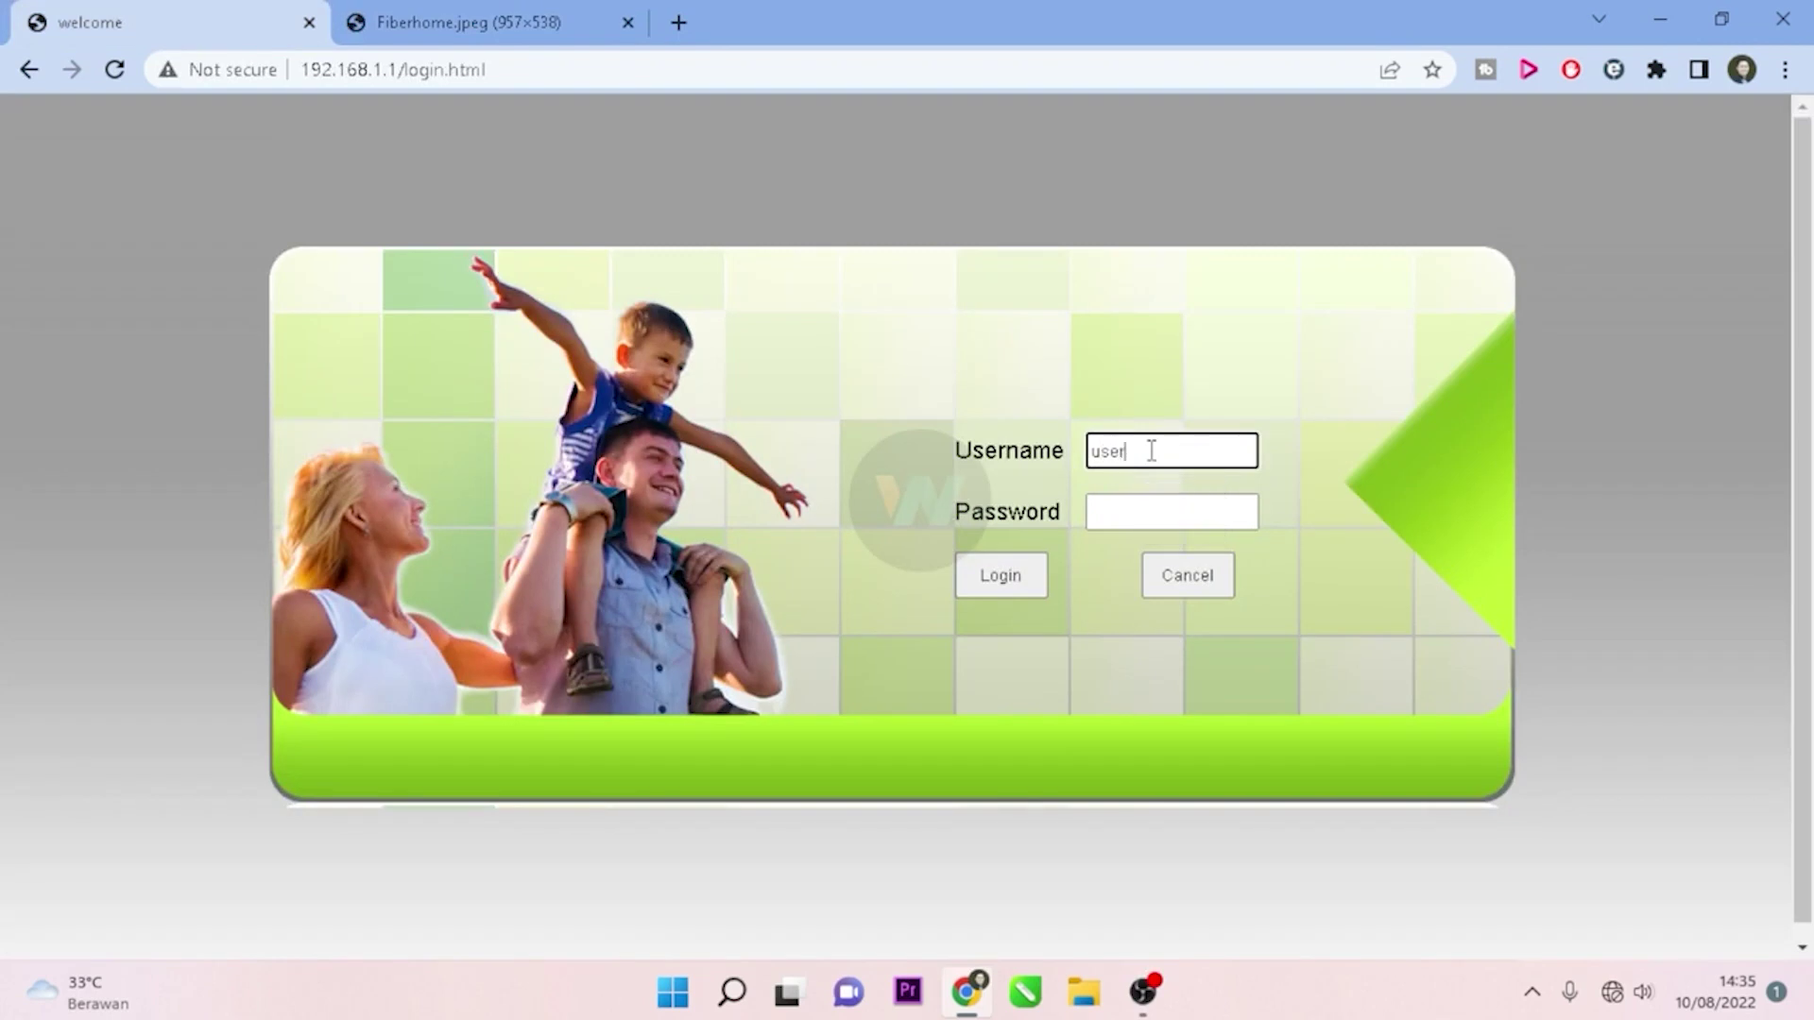
{"action": "key", "text": "Tab"}
{"action": "type", "text": "user1234"}
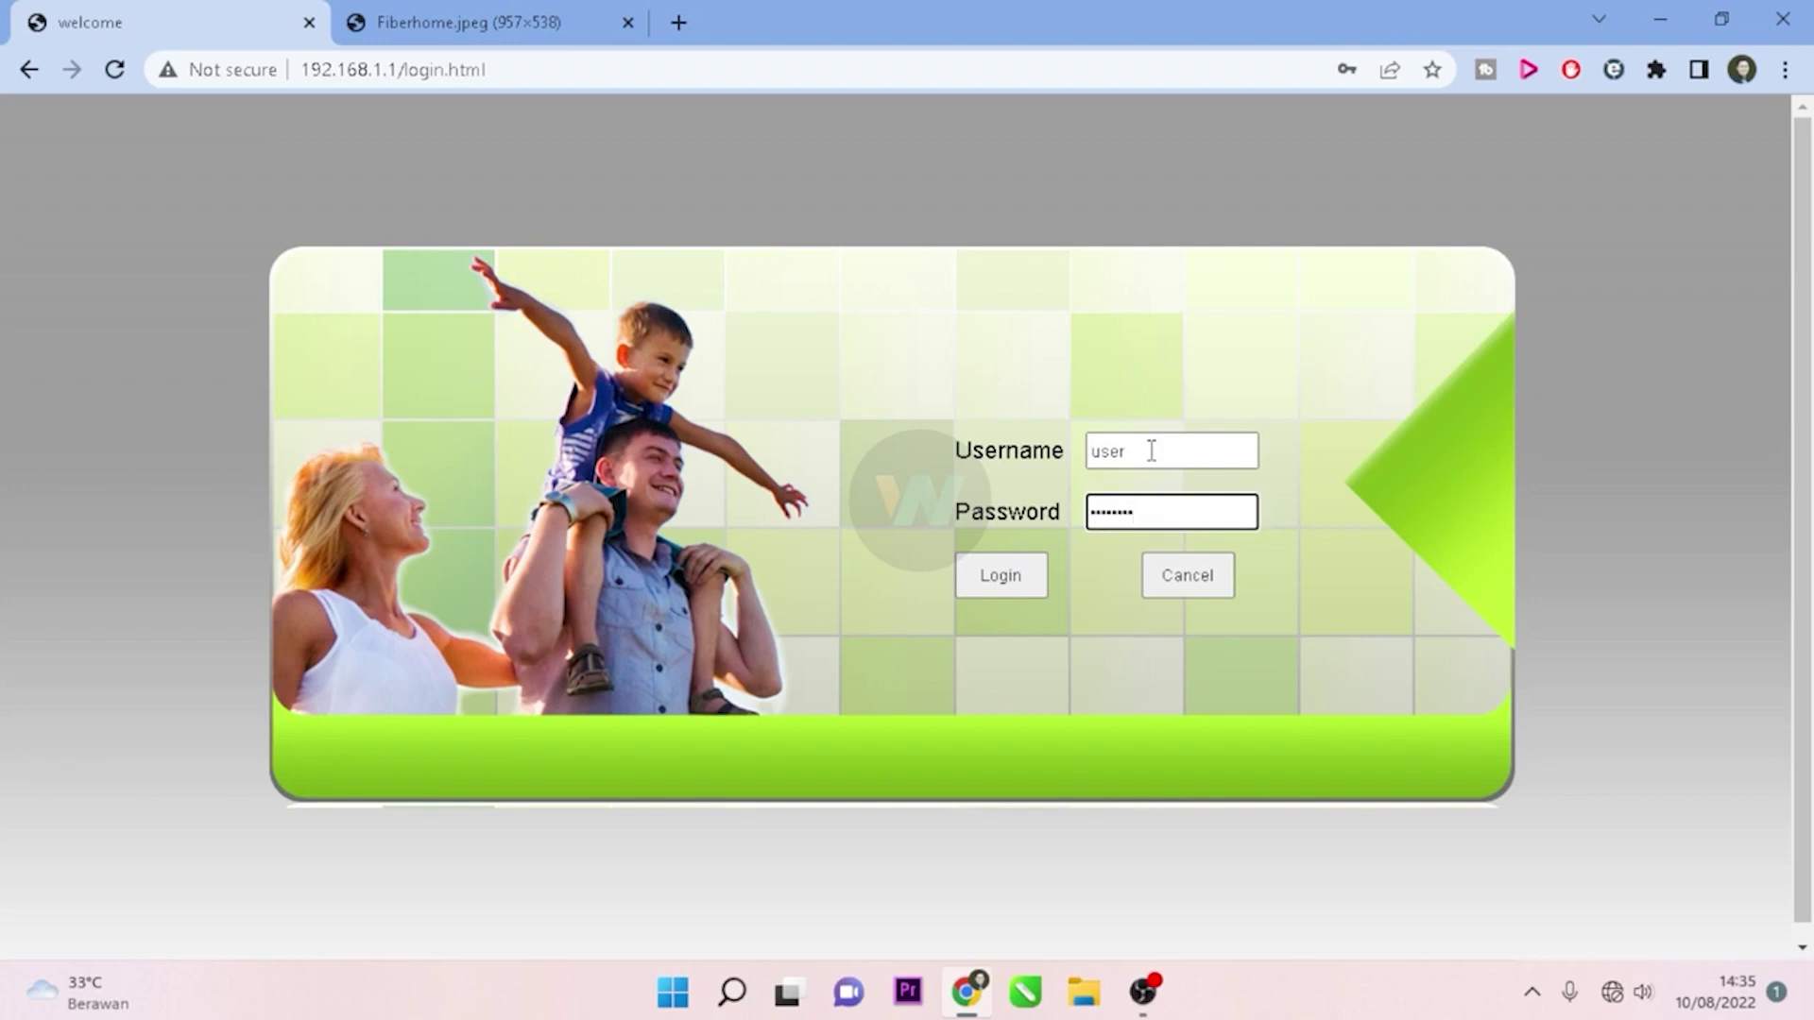
{"action": "key", "text": "Return"}
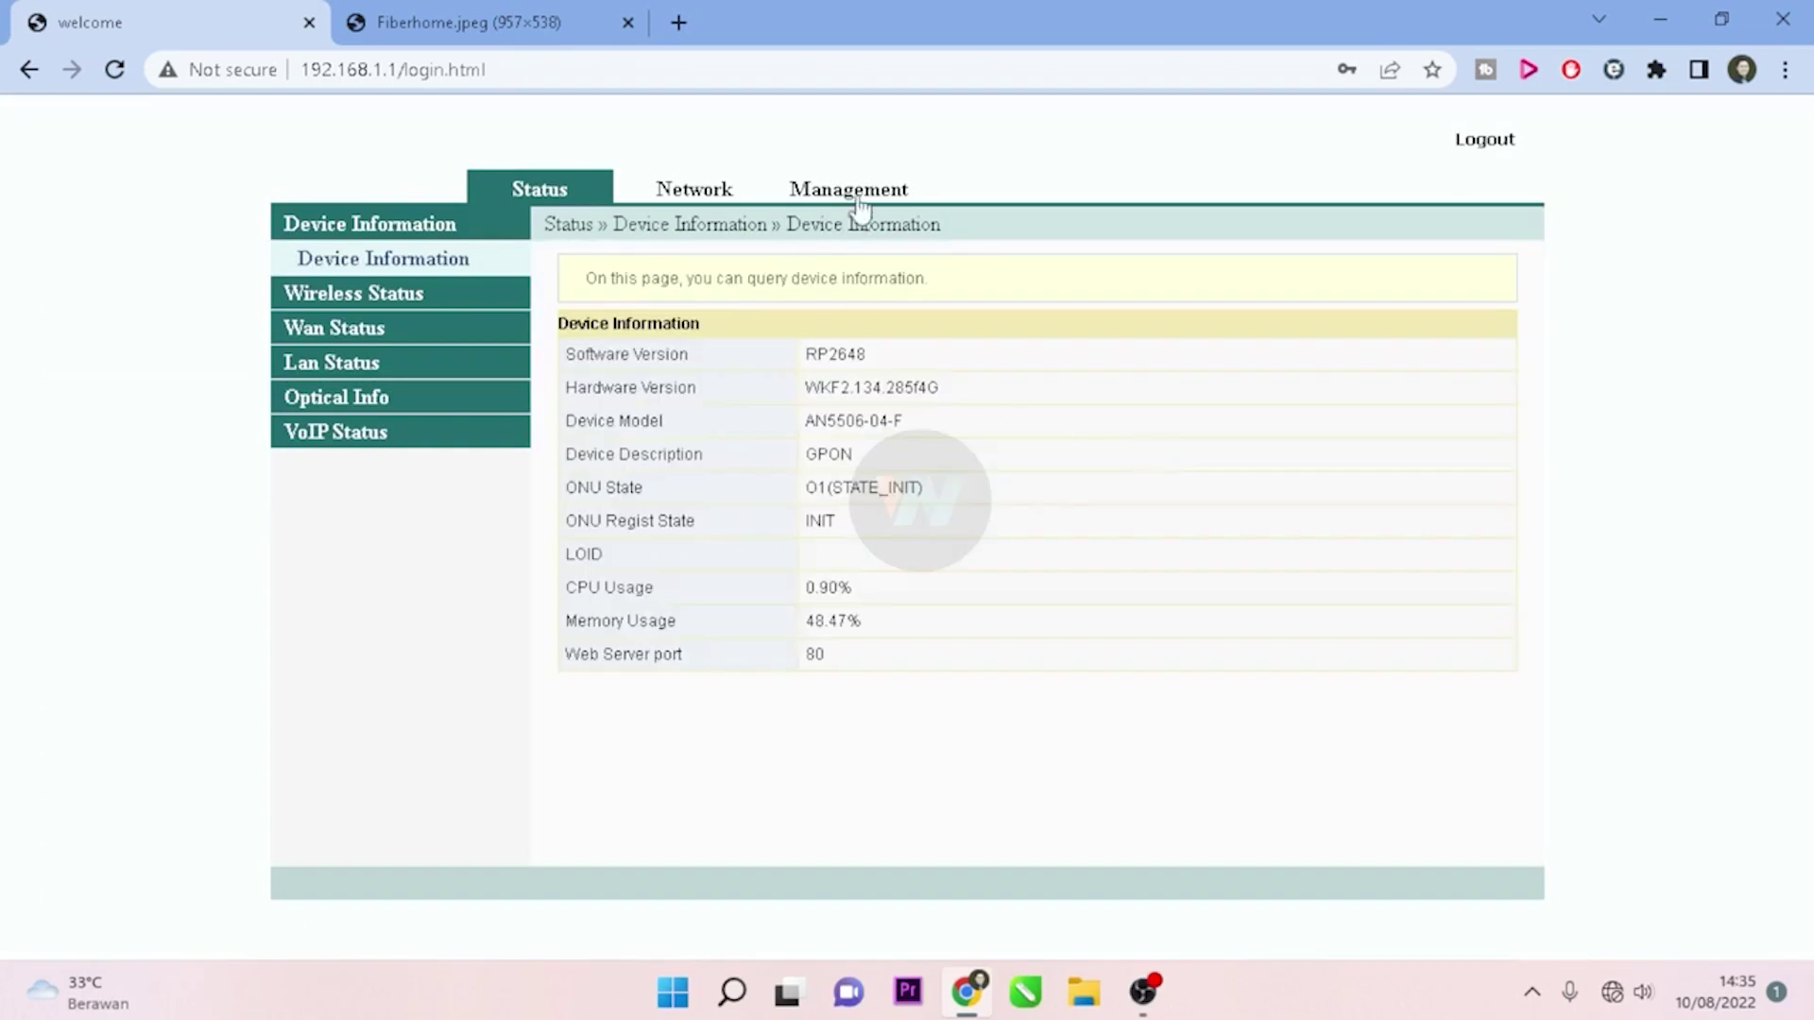
Step: Review the Network Wlan Advanced settings, then go to Management's Account Management section
{"action": "left_click", "coordinate": [697, 201]}
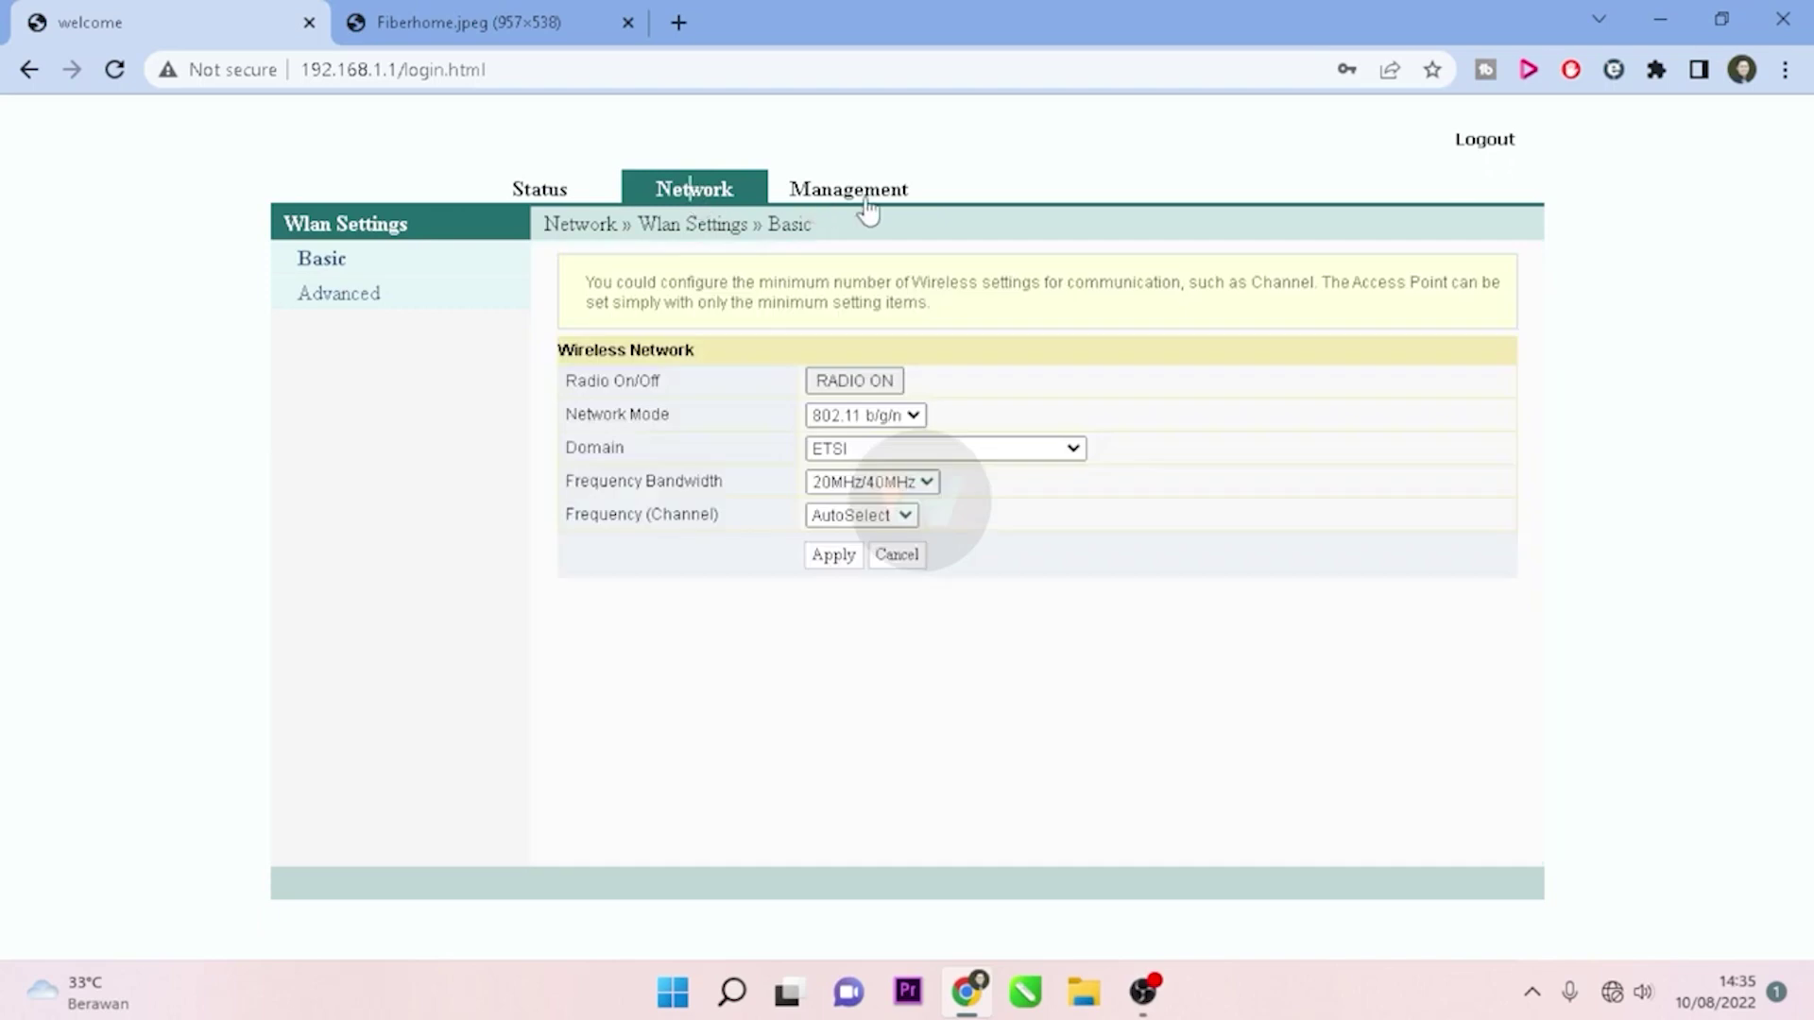
{"action": "left_click", "coordinate": [338, 295]}
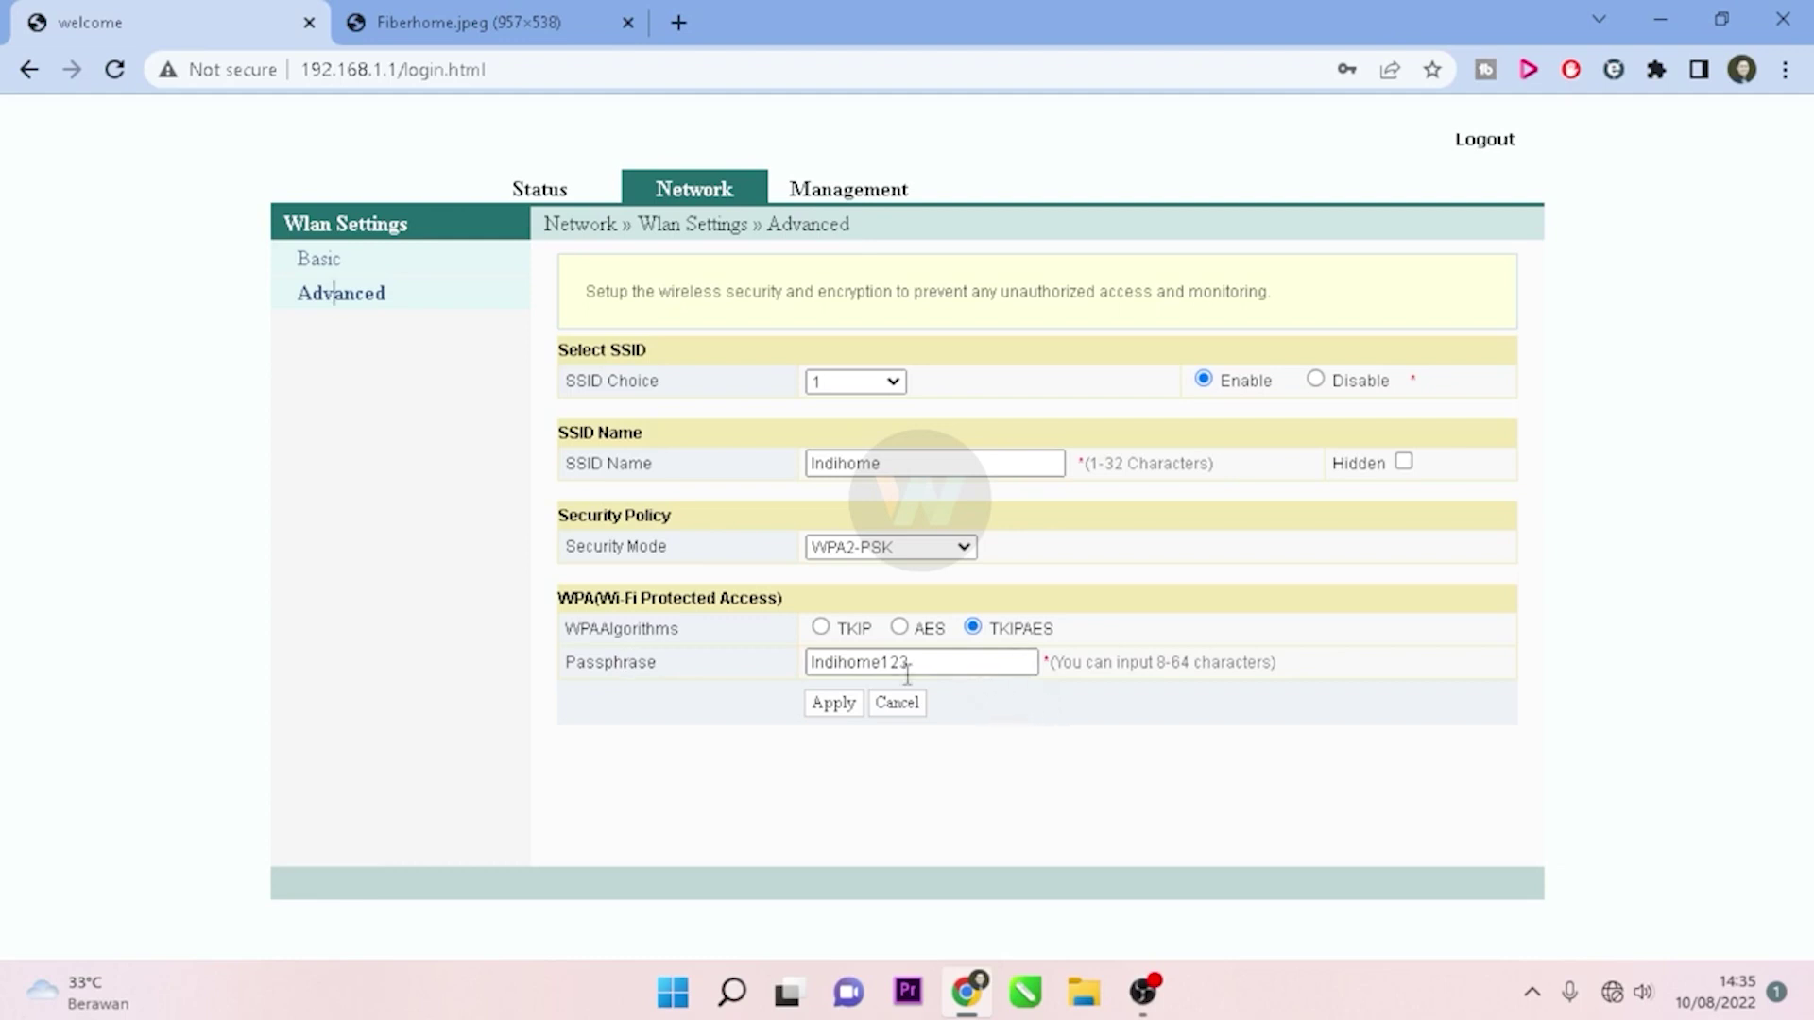
{"action": "left_click", "coordinate": [524, 197]}
{"action": "left_click", "coordinate": [870, 192]}
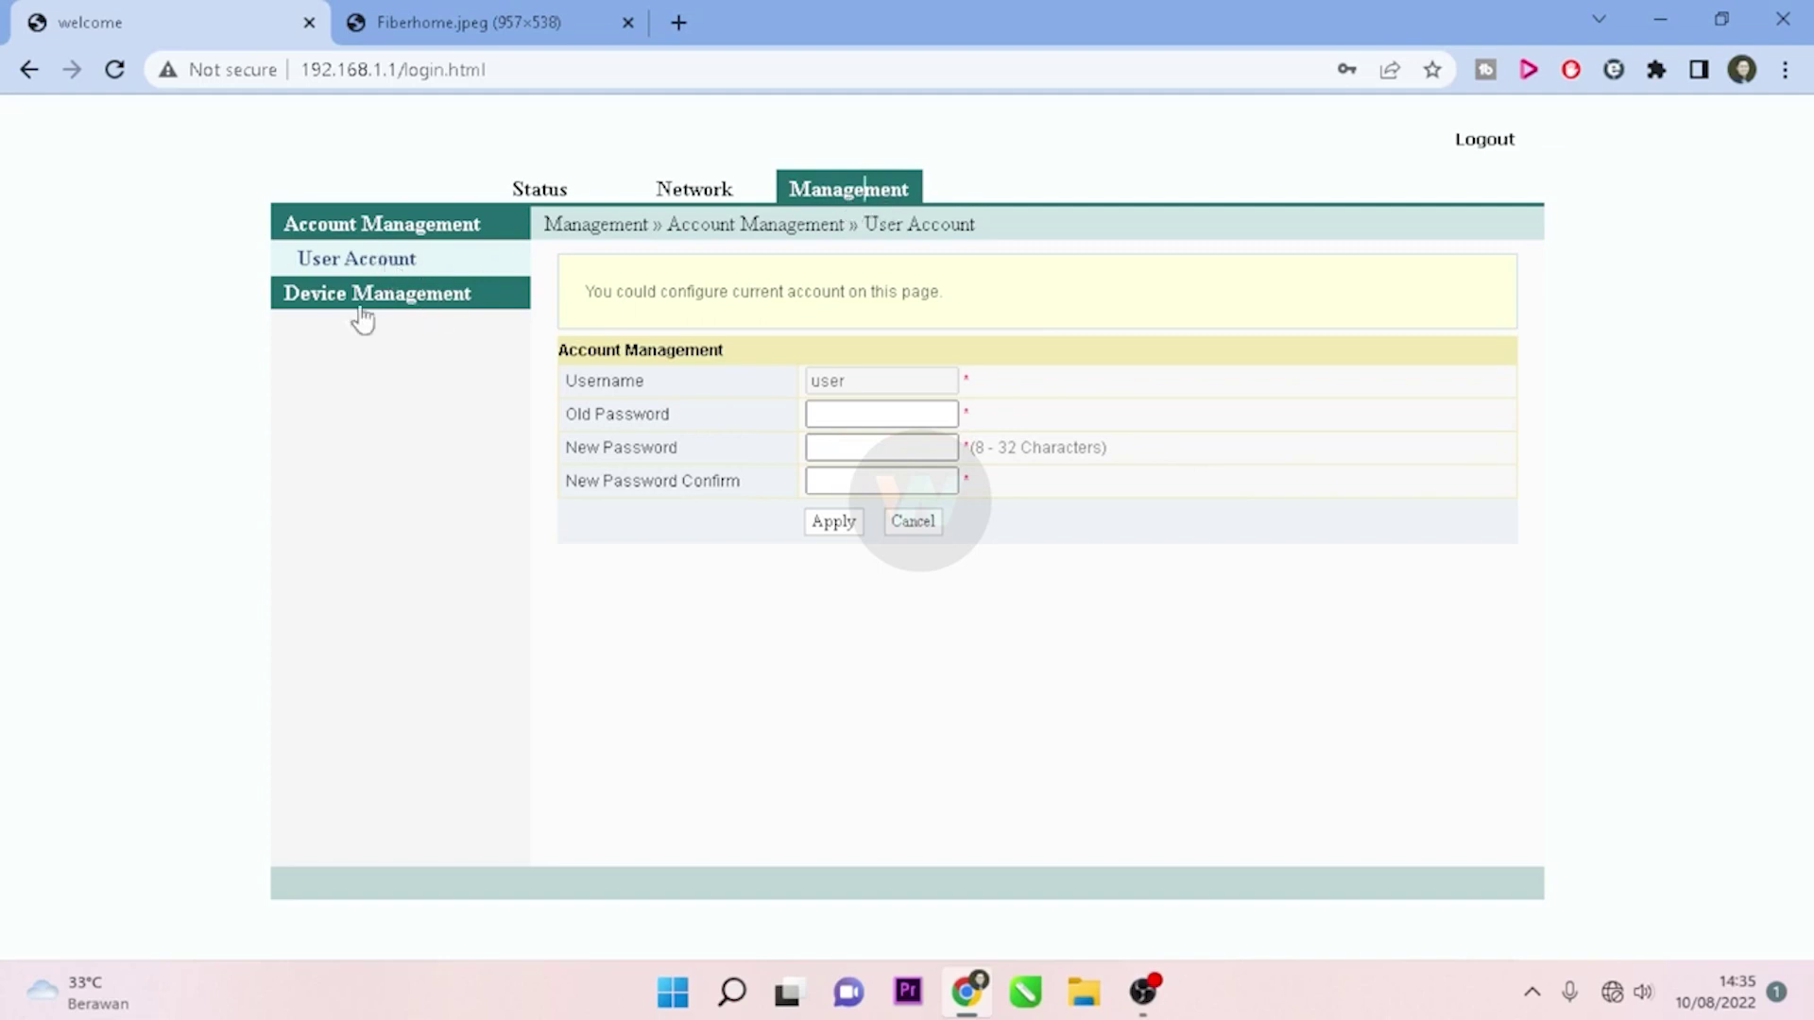
Step: On User Account, enter the old password, set and confirm a new password, and apply
{"action": "left_click", "coordinate": [387, 286]}
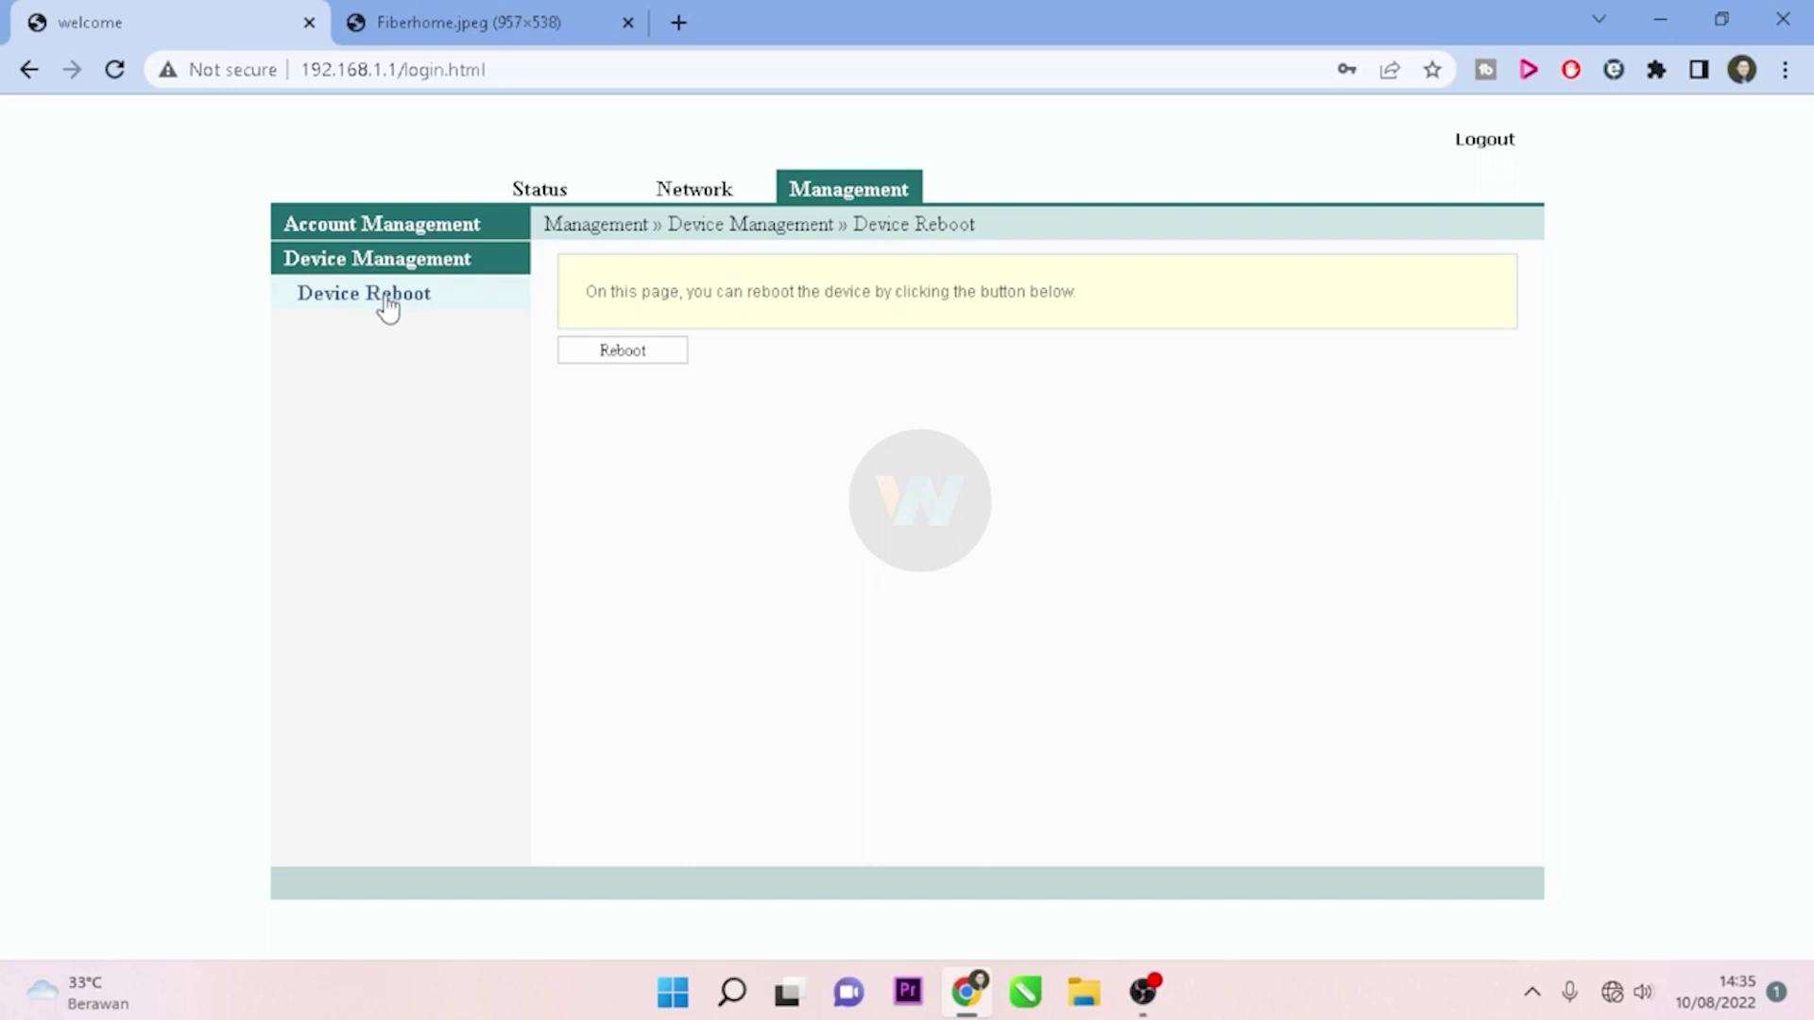
{"action": "left_click", "coordinate": [404, 230]}
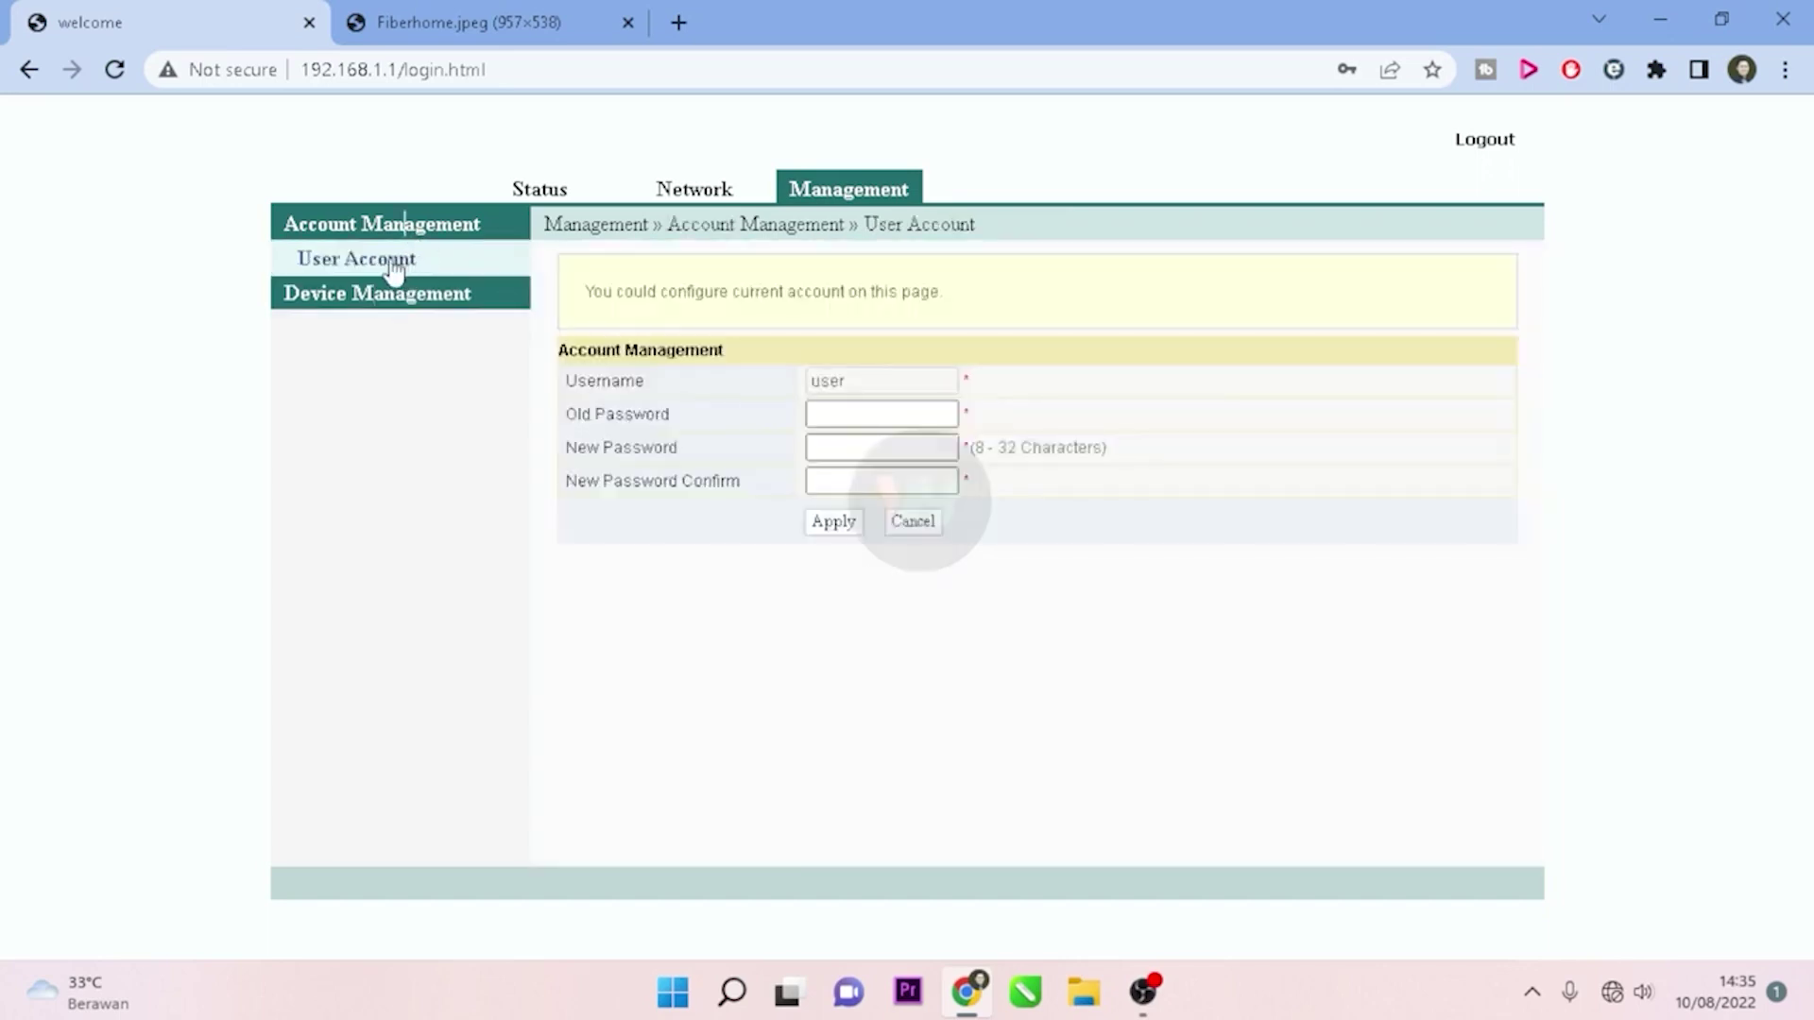
{"action": "left_click", "coordinate": [838, 417]}
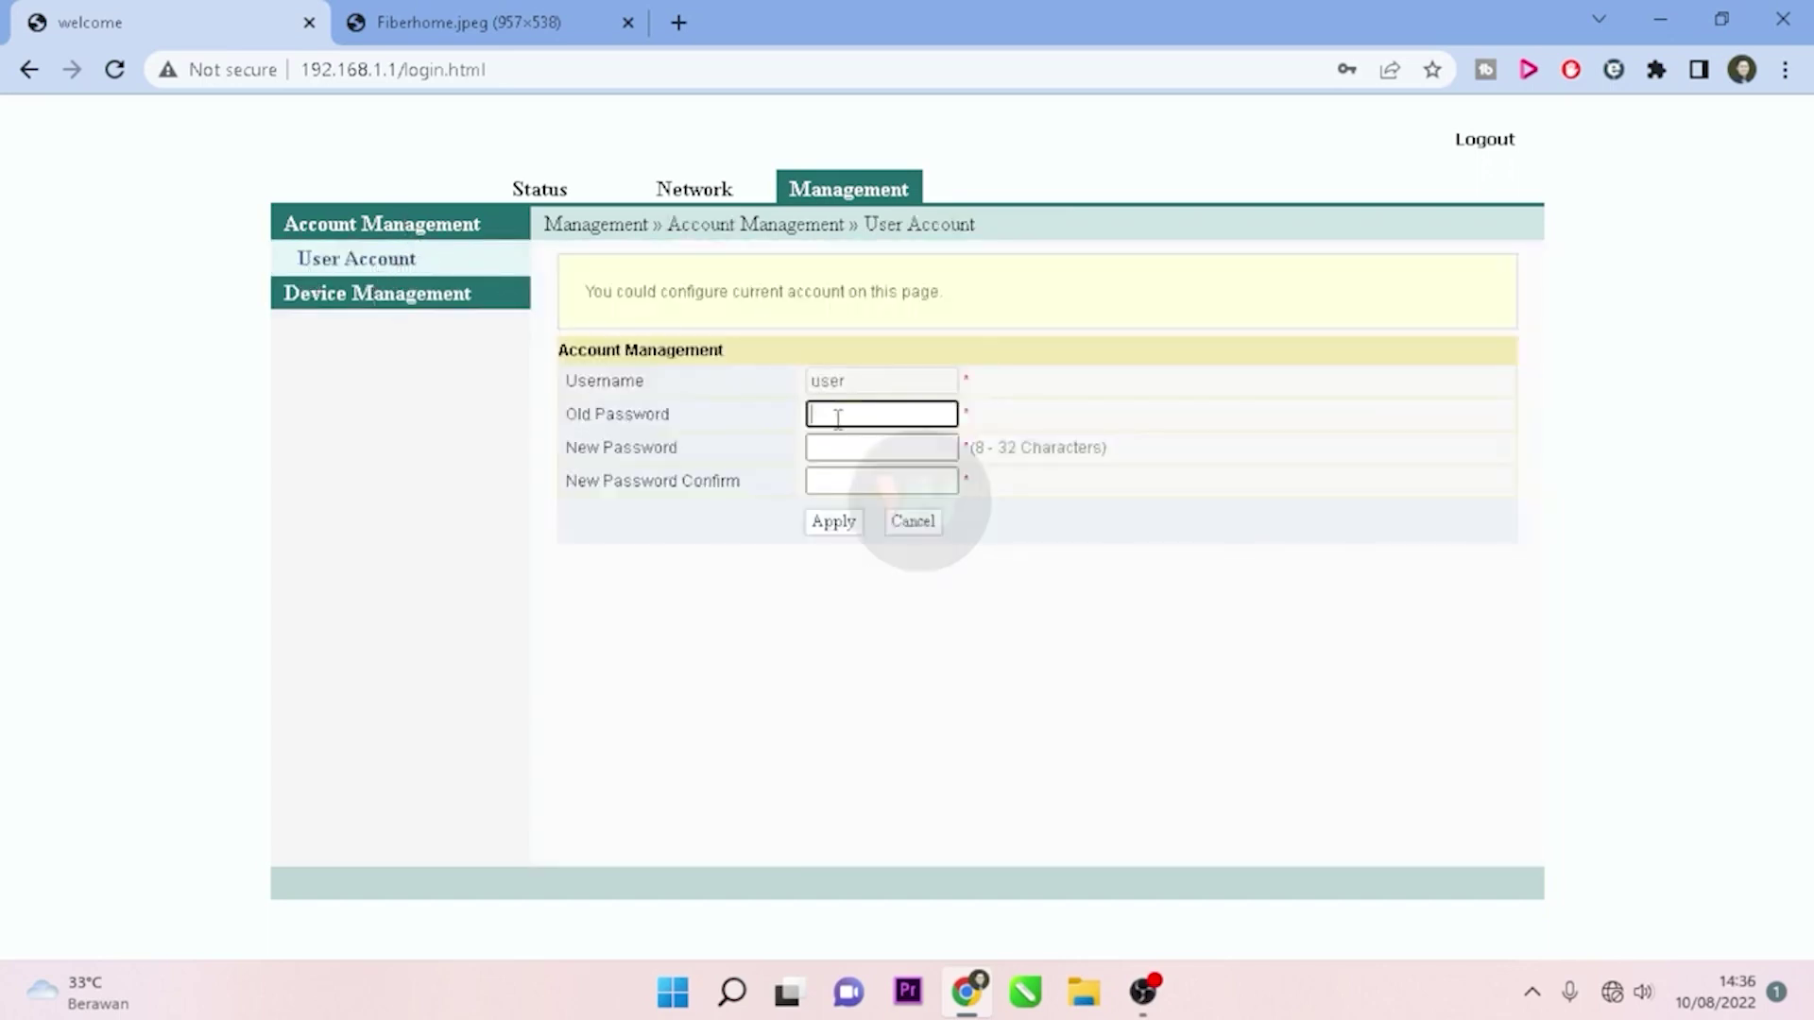
{"action": "type", "text": "user34"}
{"action": "key", "text": "Tab"}
{"action": "type", "text": "passwo"}
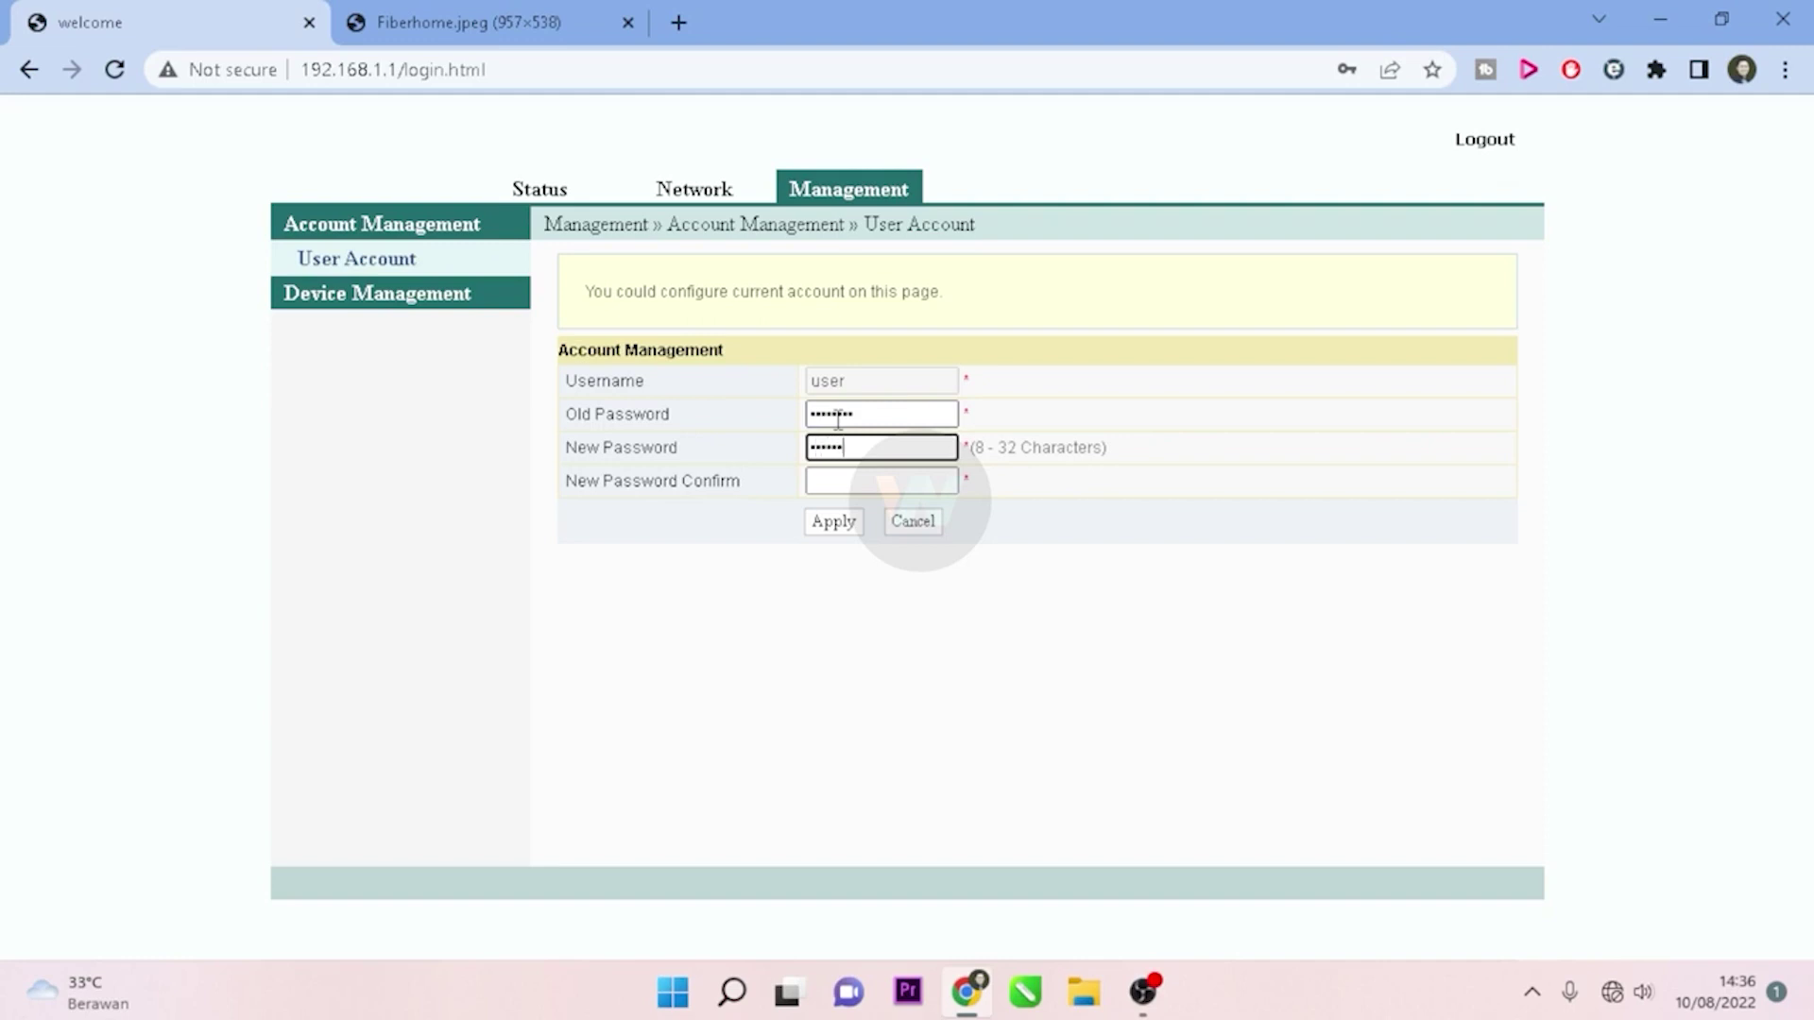
{"action": "type", "text": "rd1"}
{"action": "left_click", "coordinate": [880, 478]}
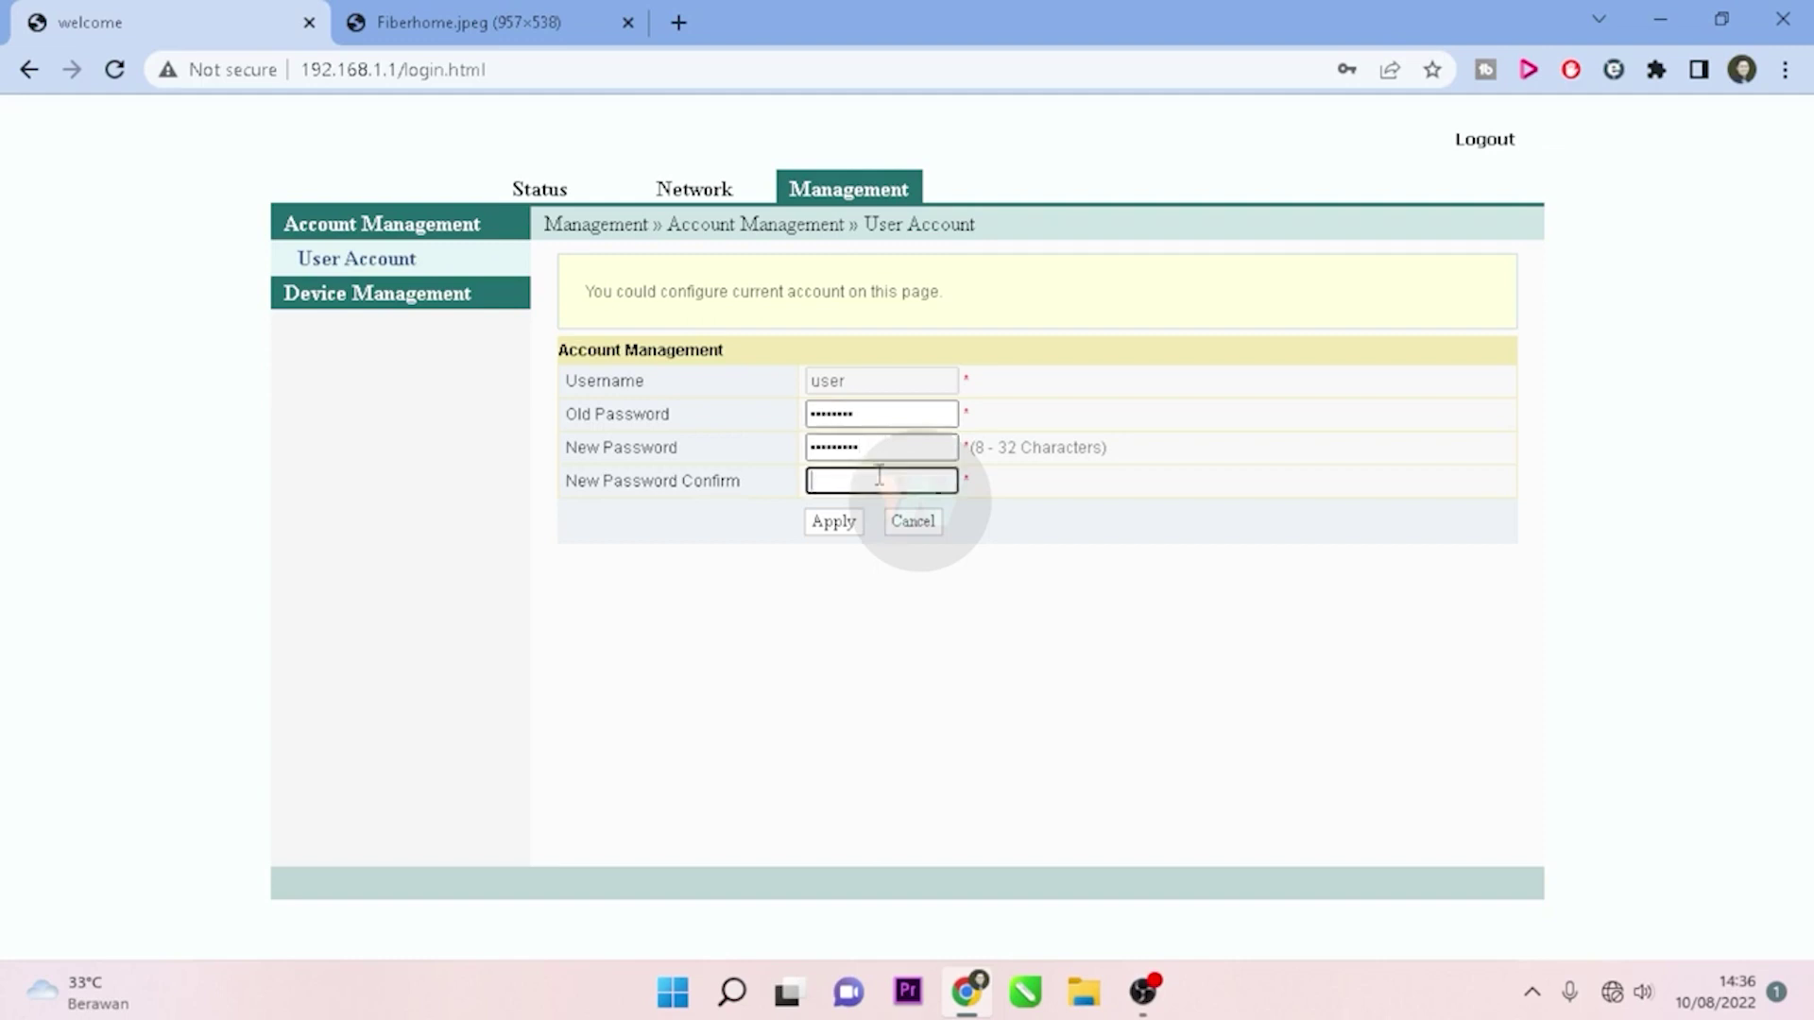
{"action": "type", "text": "password1"}
{"action": "left_click", "coordinate": [844, 526]}
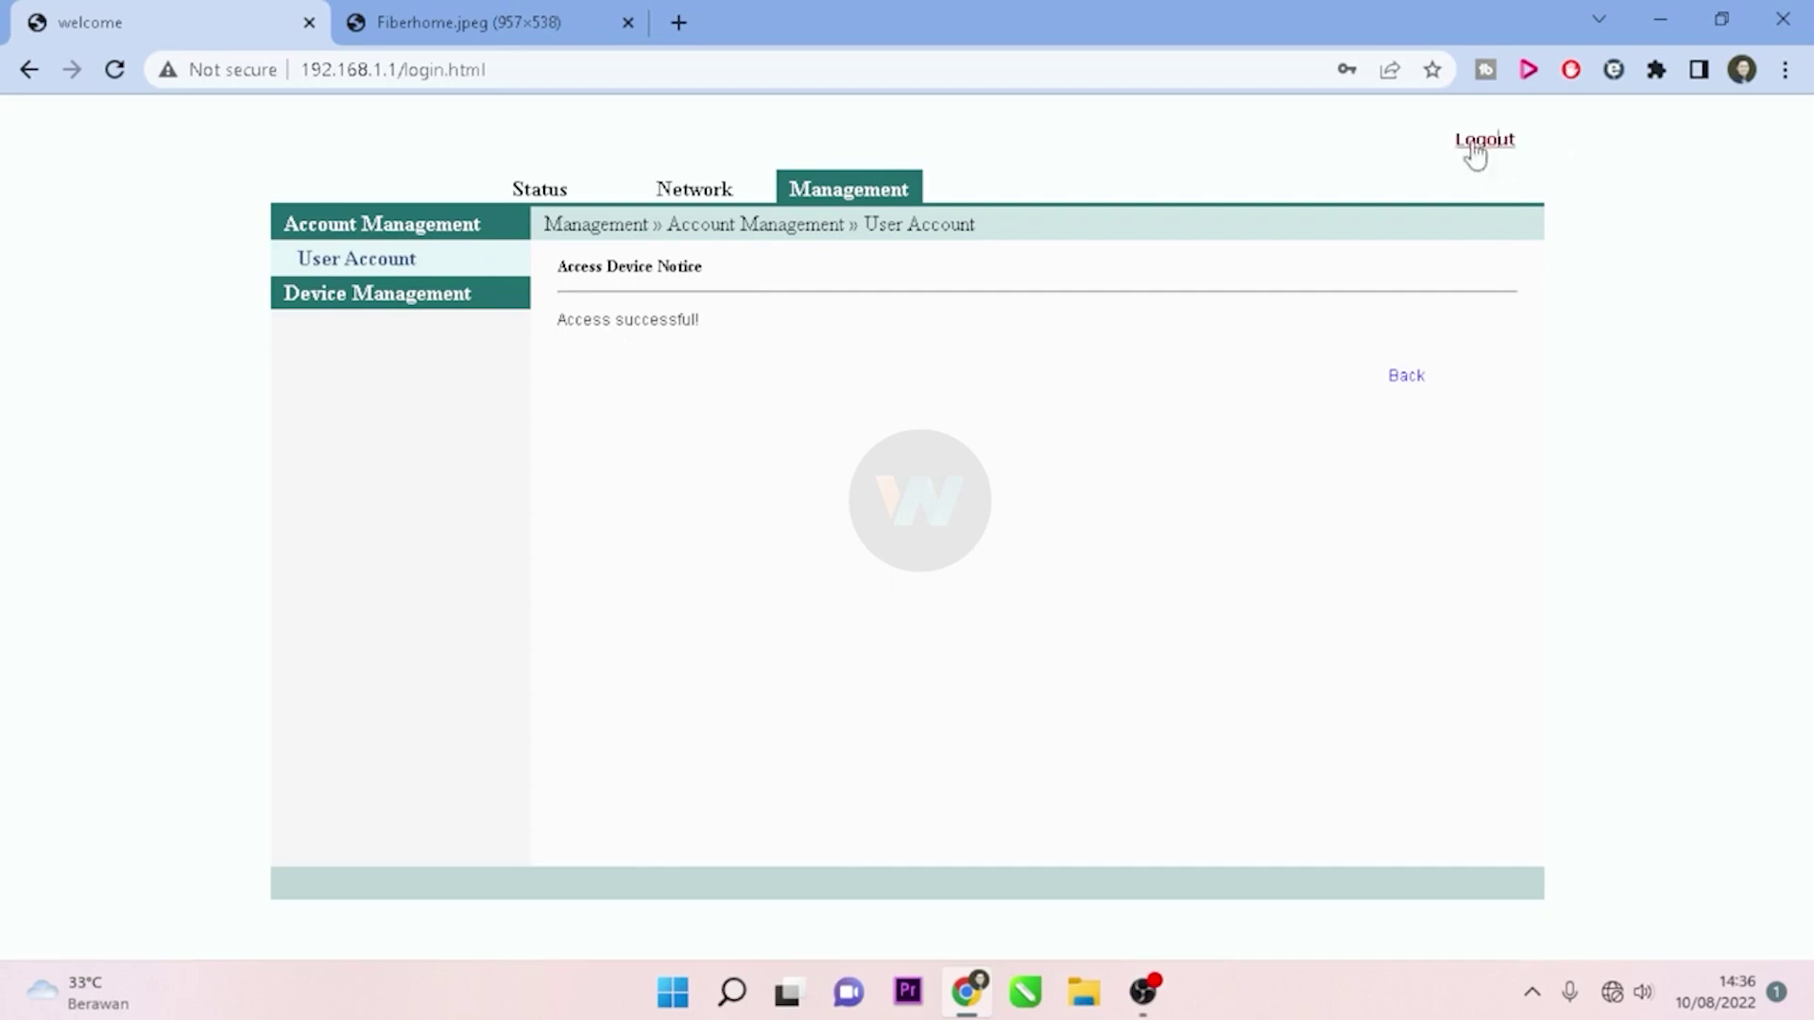
Step: Trim the address bar back to 192.168.1.1 and reload the router login page
{"action": "left_click", "coordinate": [581, 70]}
{"action": "left_click", "coordinate": [583, 70]}
{"action": "key", "text": "BackSpace"}
{"action": "key", "text": "BackSpace"}
{"action": "key", "text": "BackSpace"}
{"action": "key", "text": "BackSpace"}
{"action": "key", "text": "BackSpace"}
{"action": "key", "text": "BackSpace"}
{"action": "key", "text": "BackSpace"}
{"action": "key", "text": "BackSpace"}
{"action": "key", "text": "BackSpace"}
{"action": "key", "text": "BackSpace"}
{"action": "key", "text": "BackSpace"}
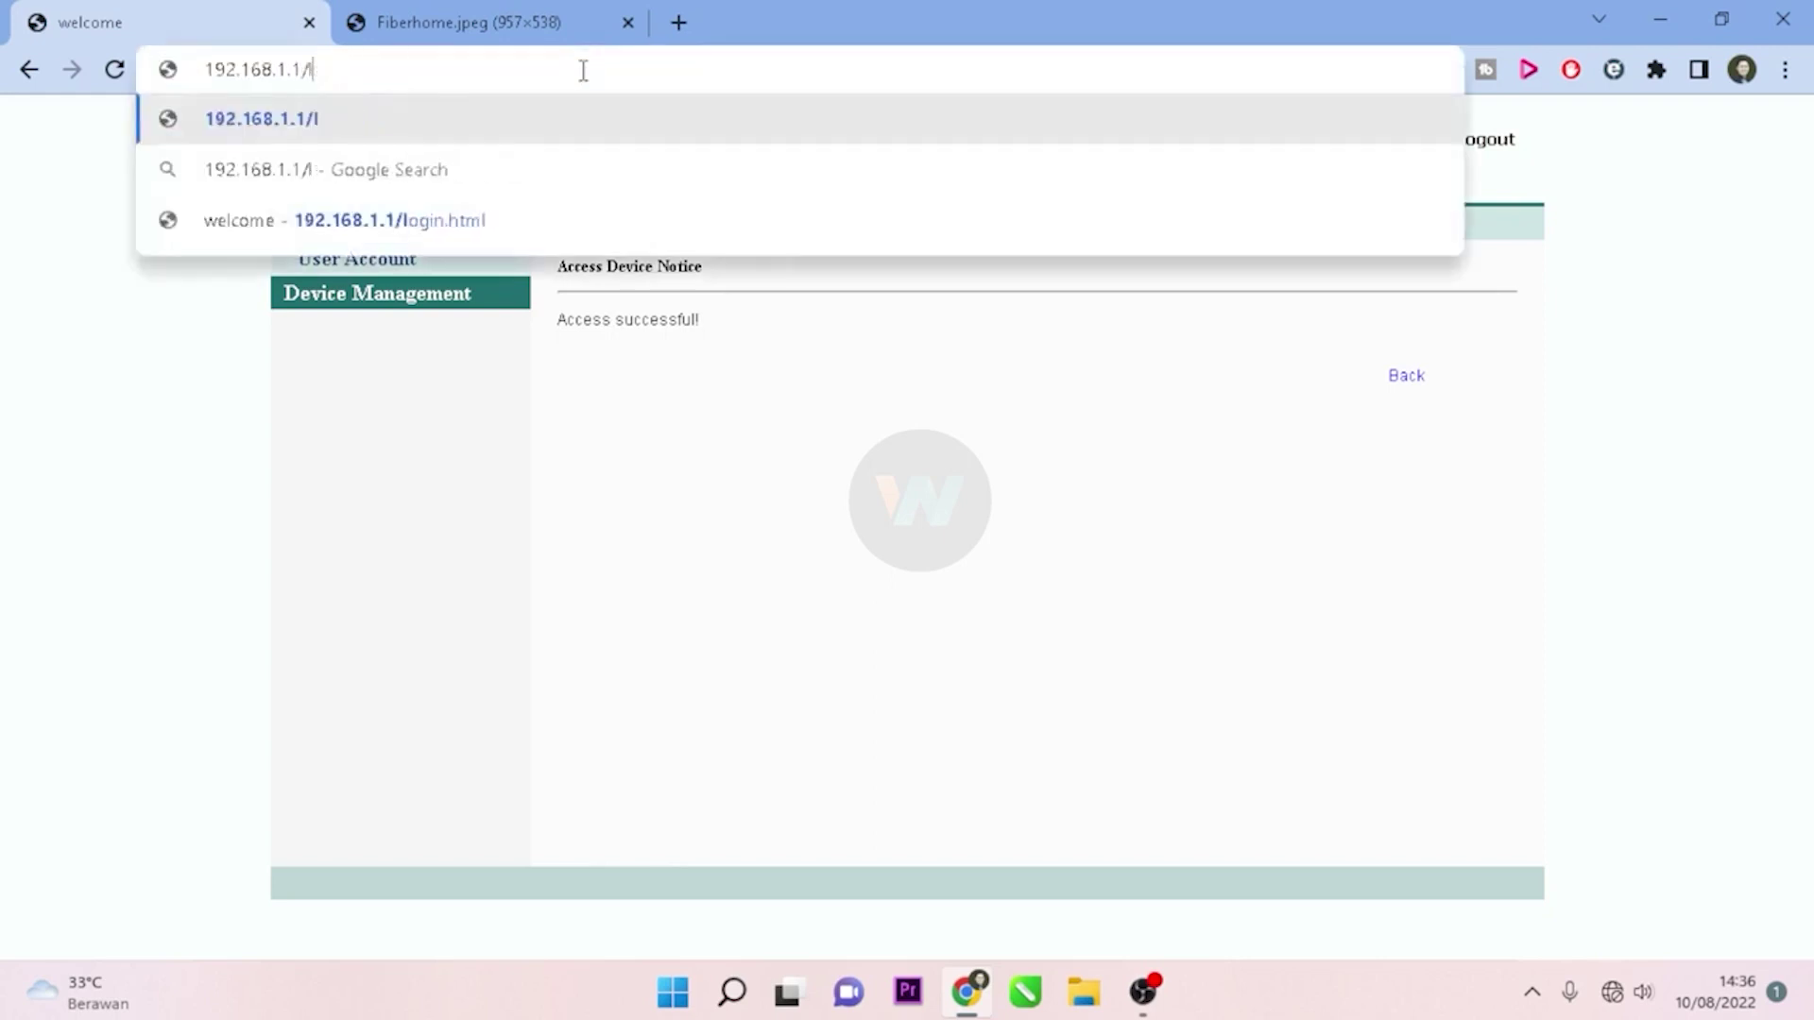
{"action": "key", "text": "Return"}
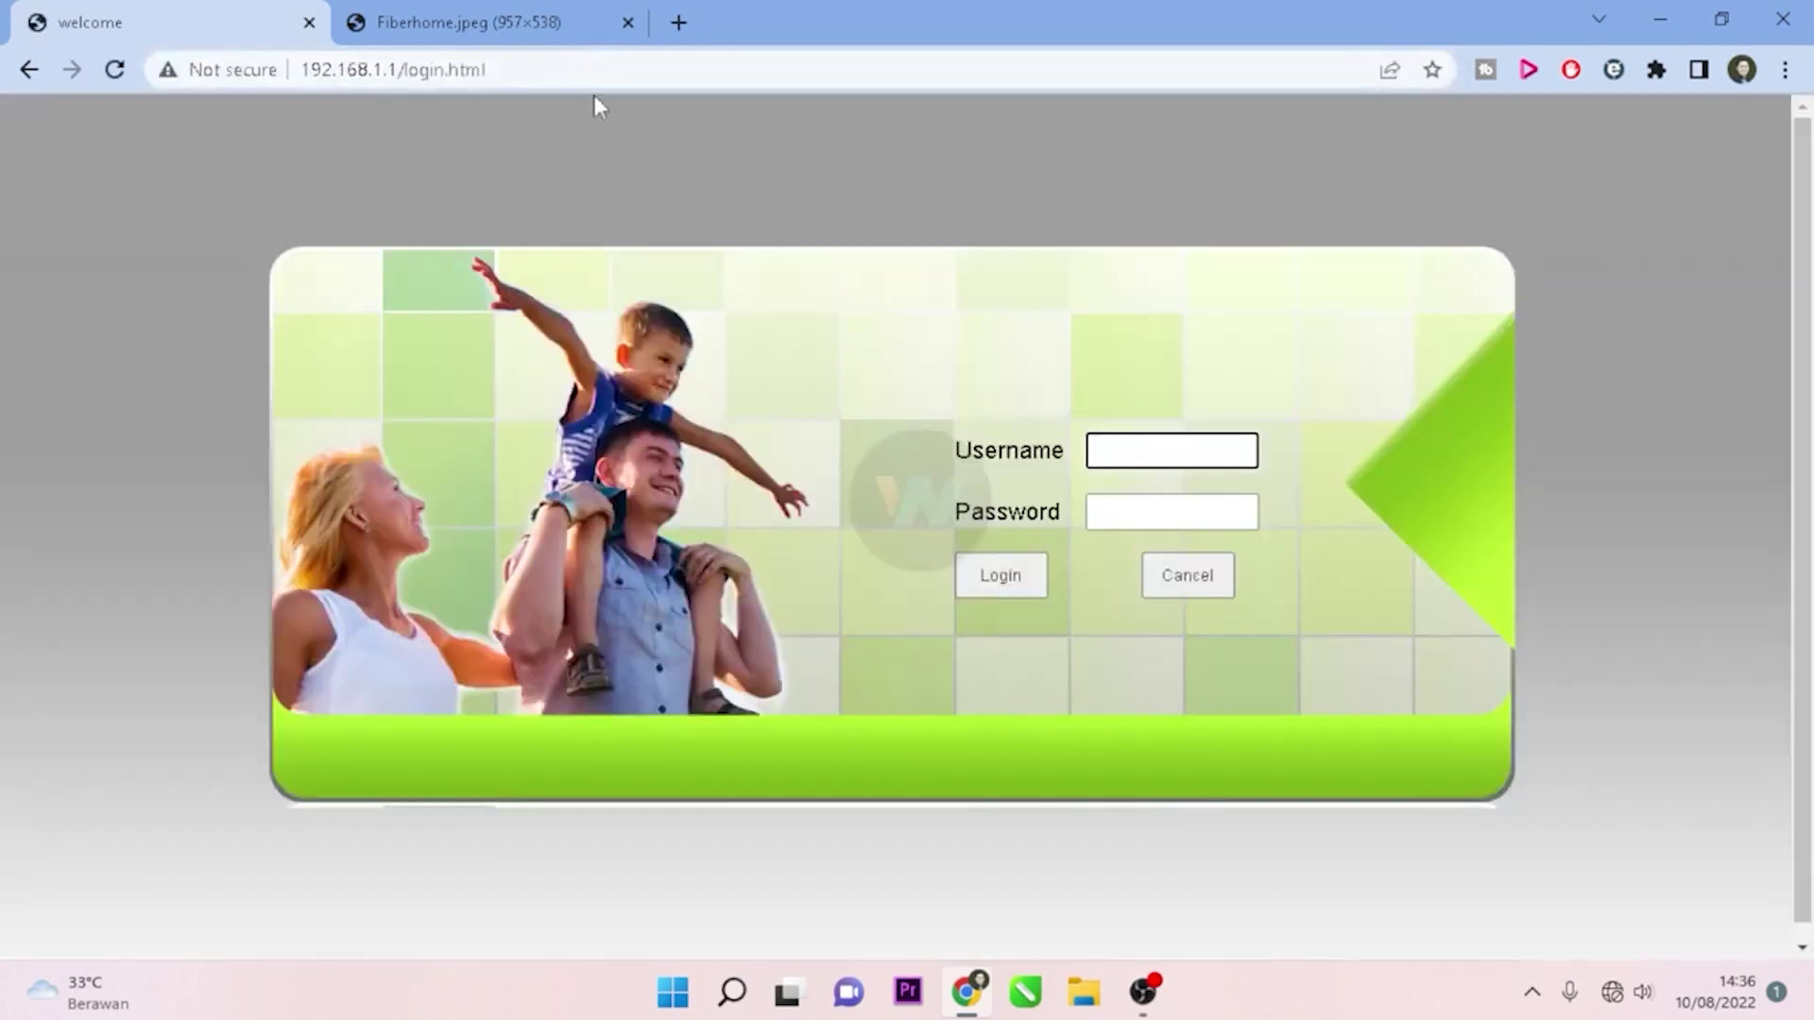
Step: Enter username 'user' and the old password on the login page
{"action": "left_click", "coordinate": [1144, 456]}
{"action": "type", "text": "user"}
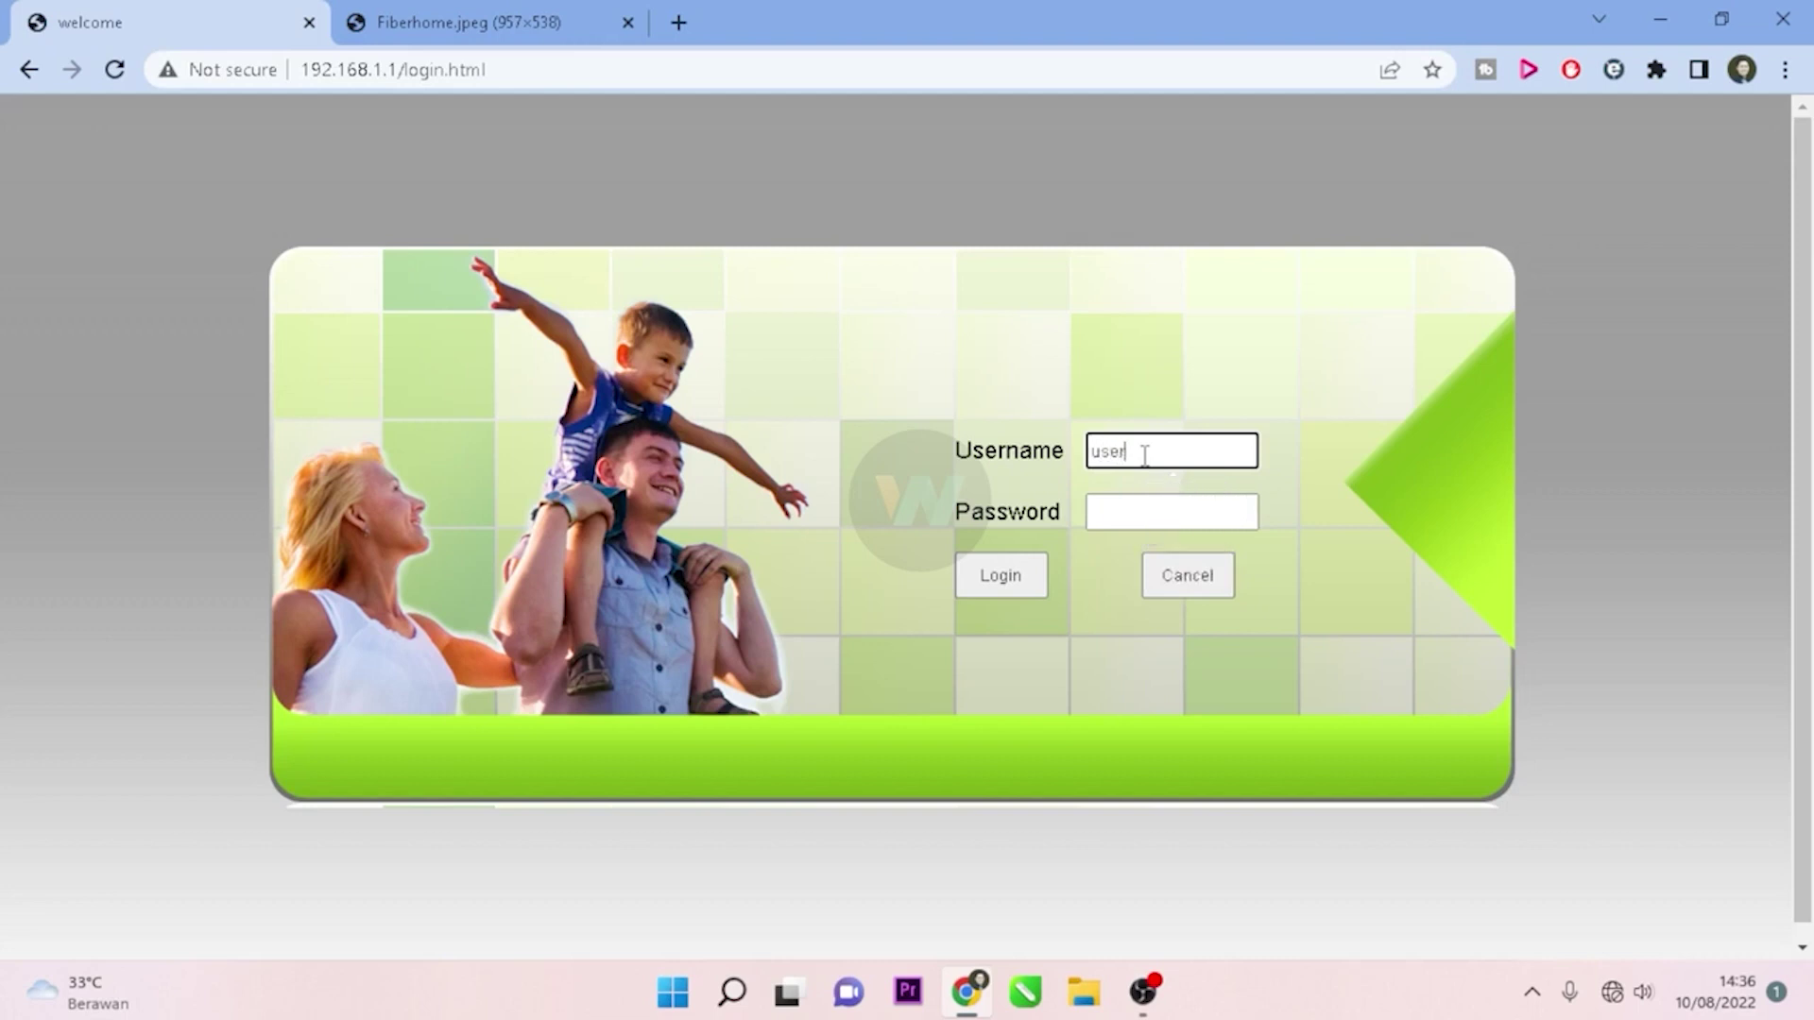
{"action": "key", "text": "Tab"}
{"action": "type", "text": "user"}
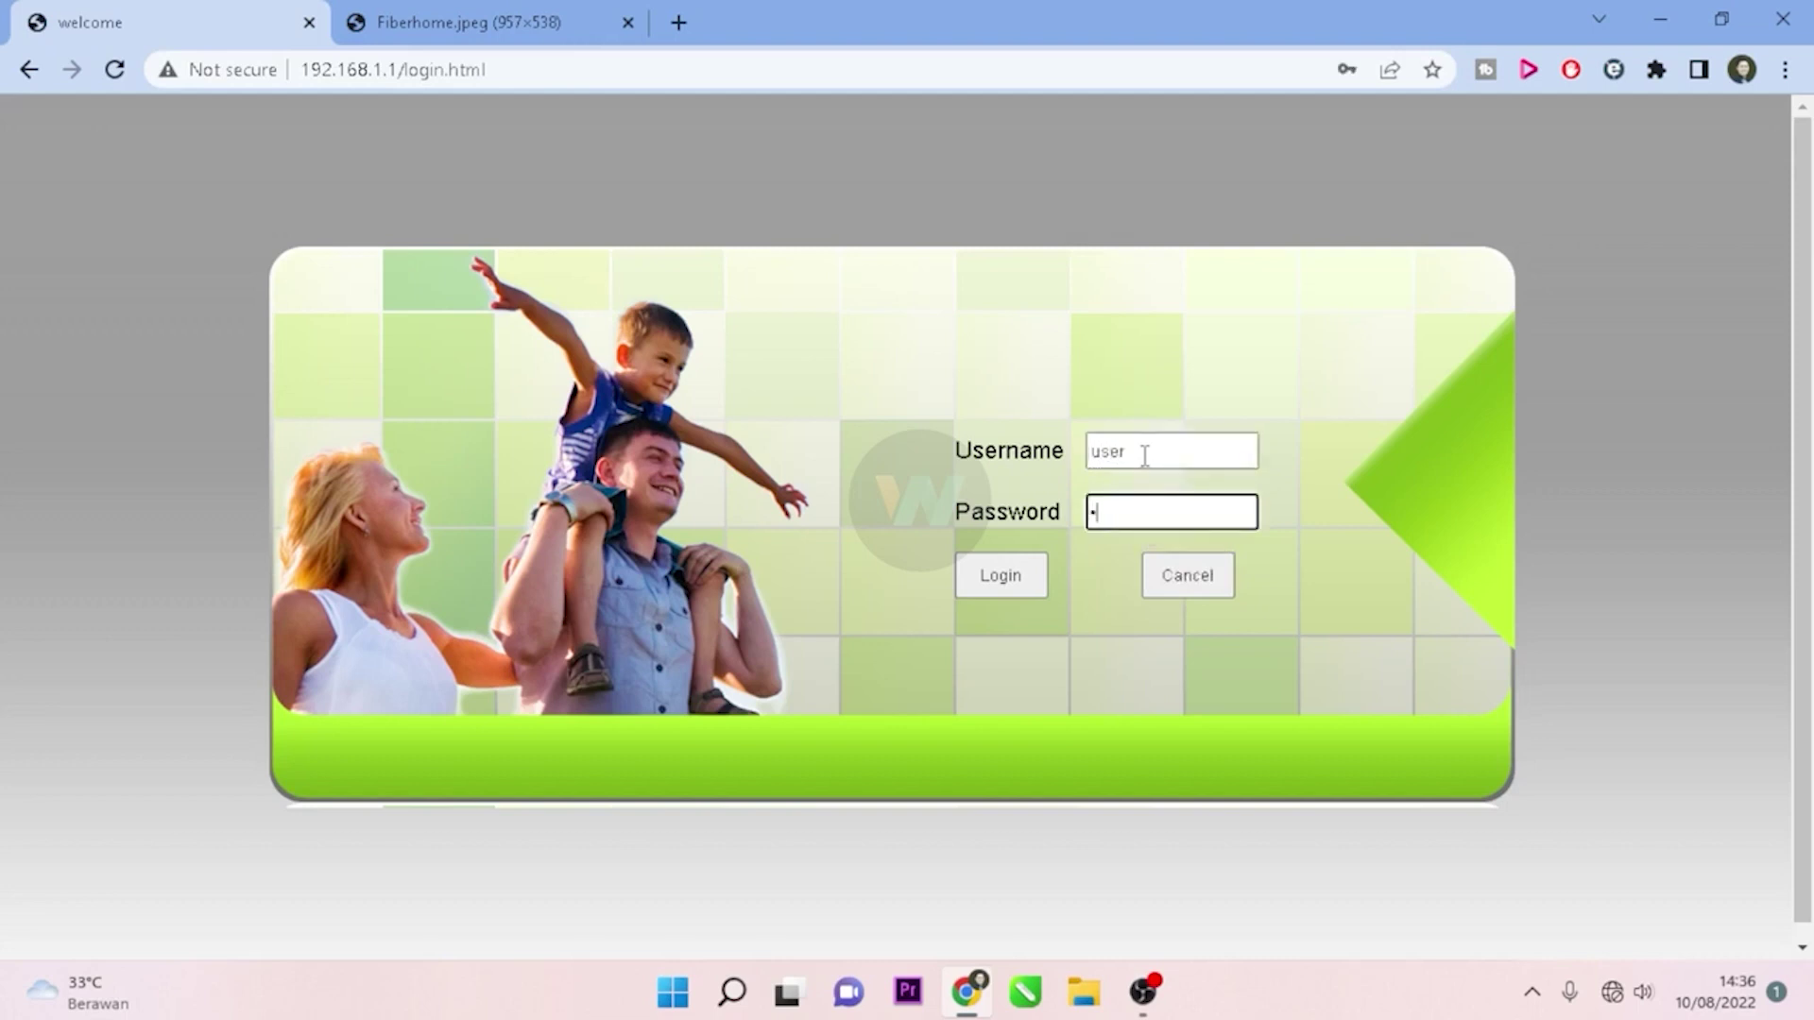
{"action": "type", "text": "1234"}
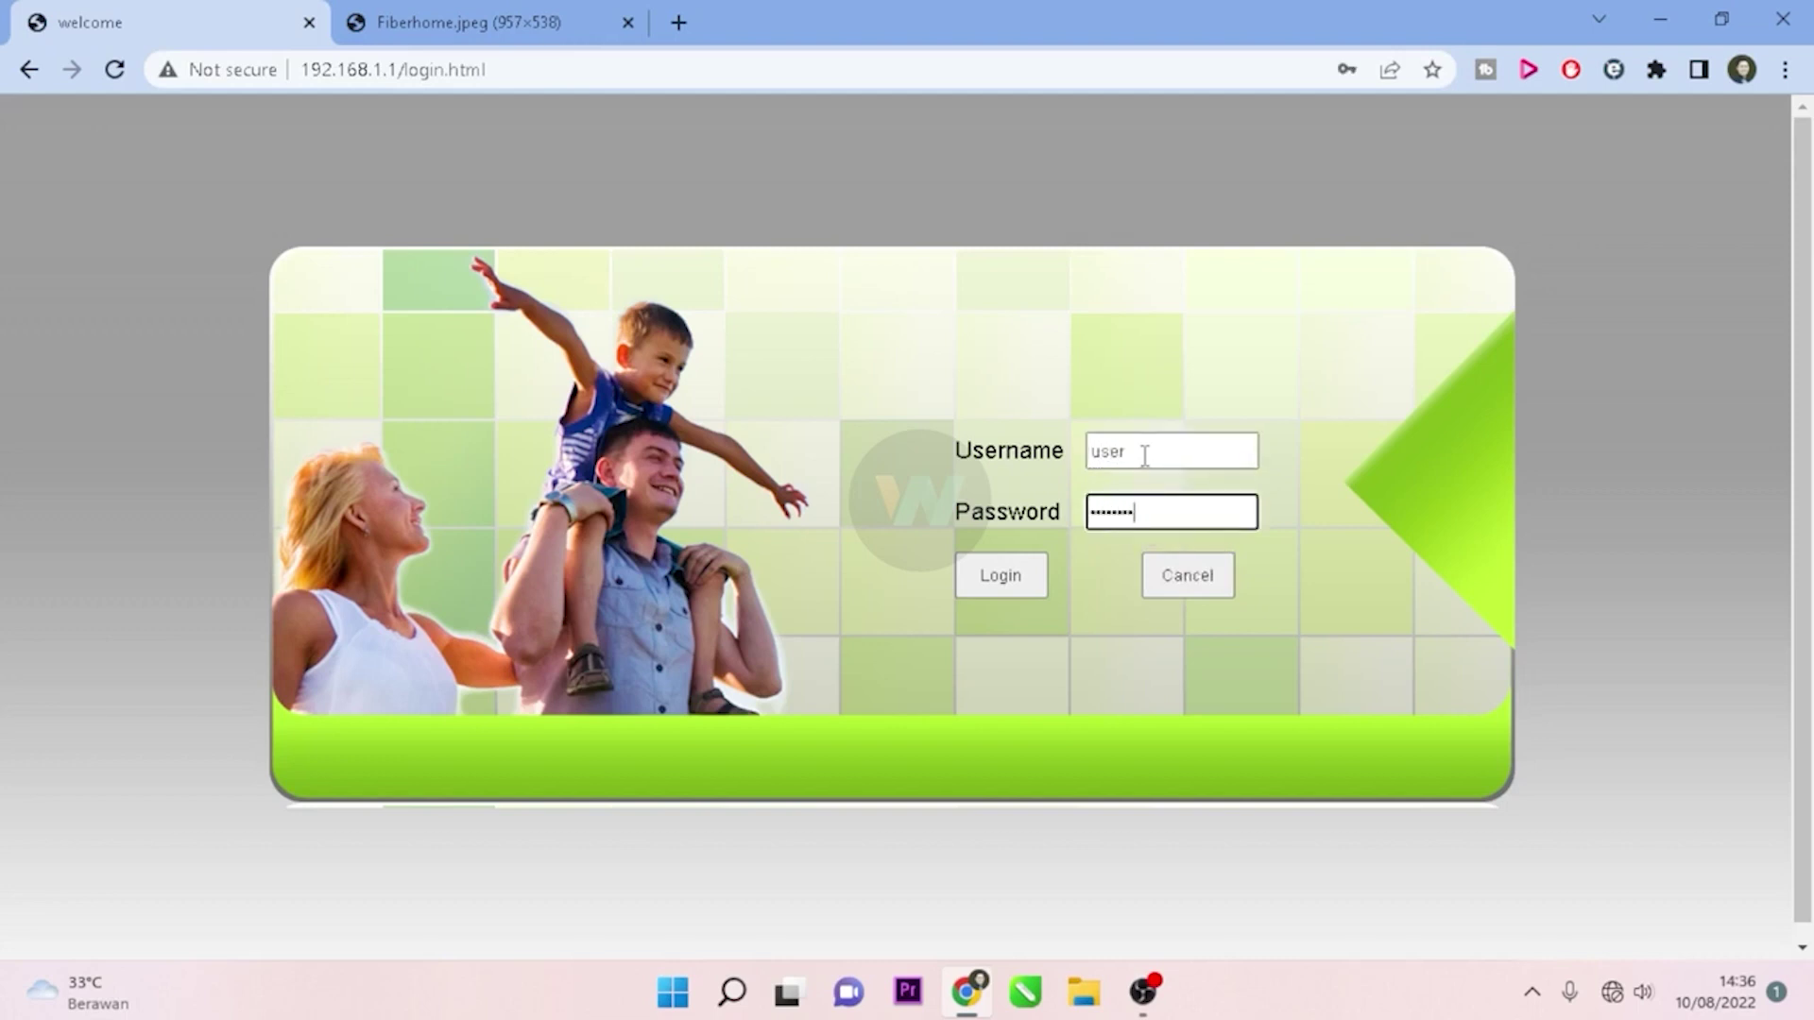
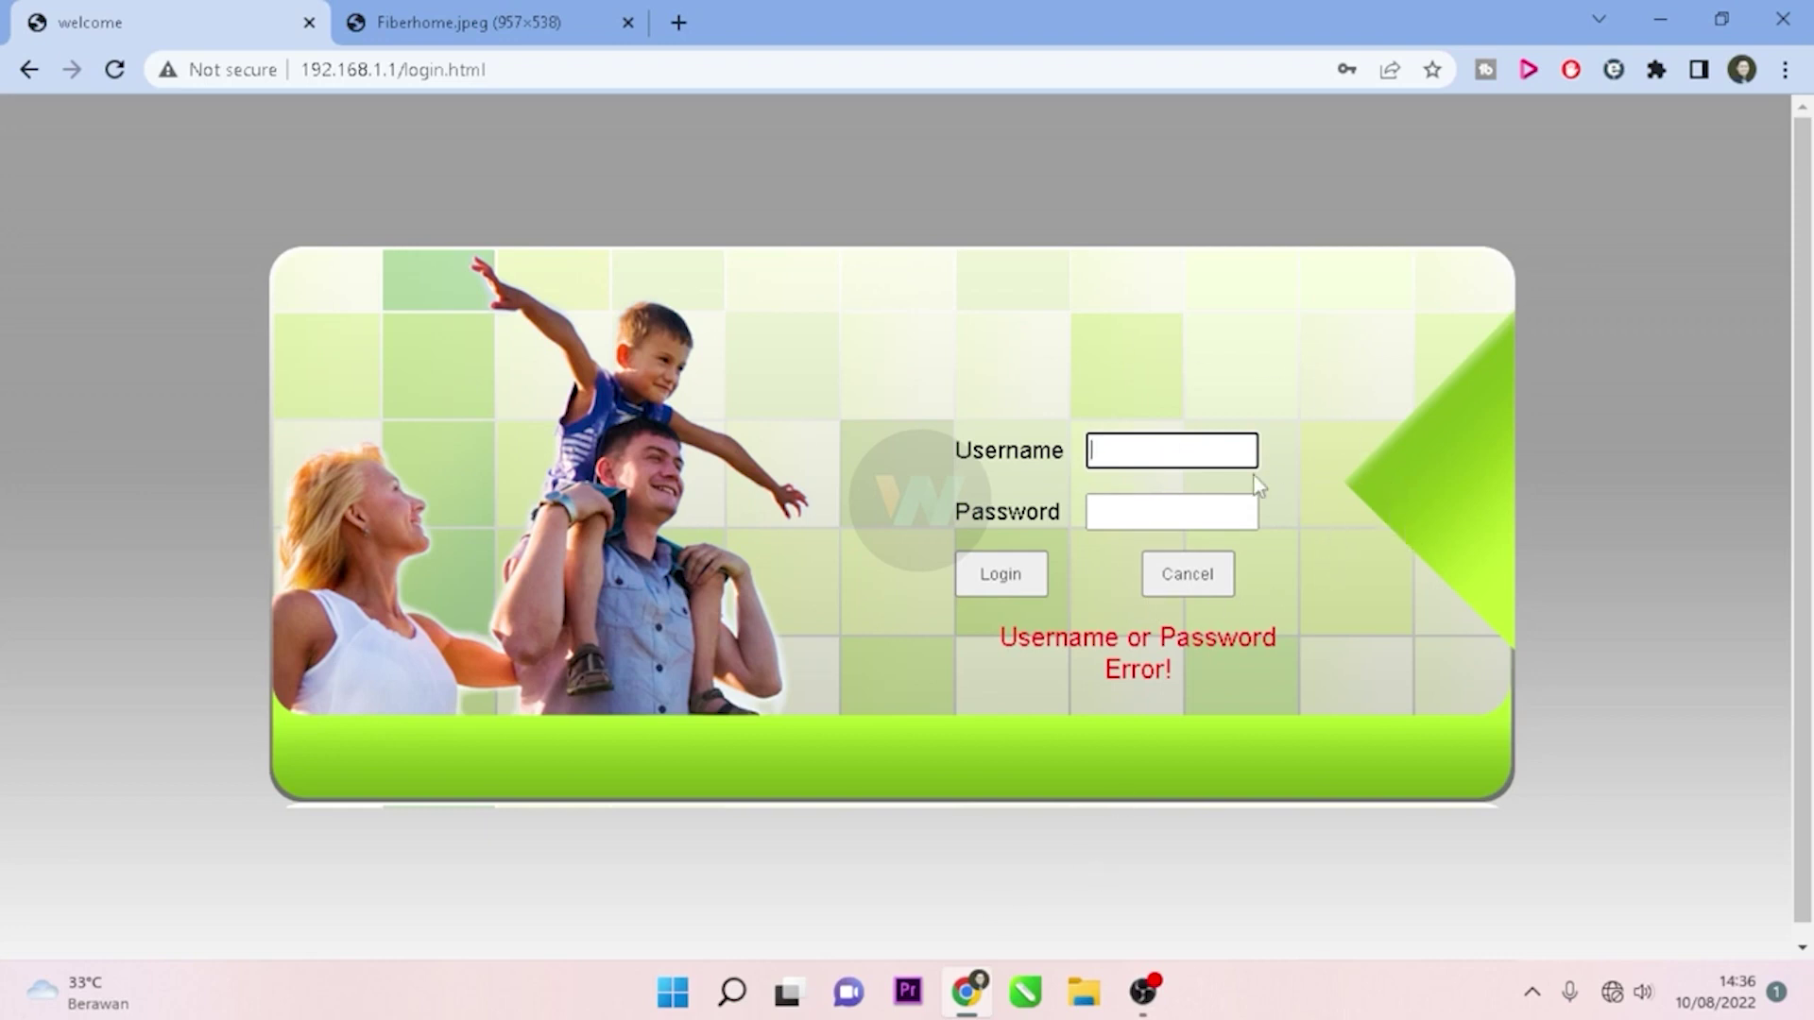
Step: Re-enter username 'user' on the login page and move to the password field
{"action": "type", "text": "user"}
{"action": "key", "text": "Tab"}
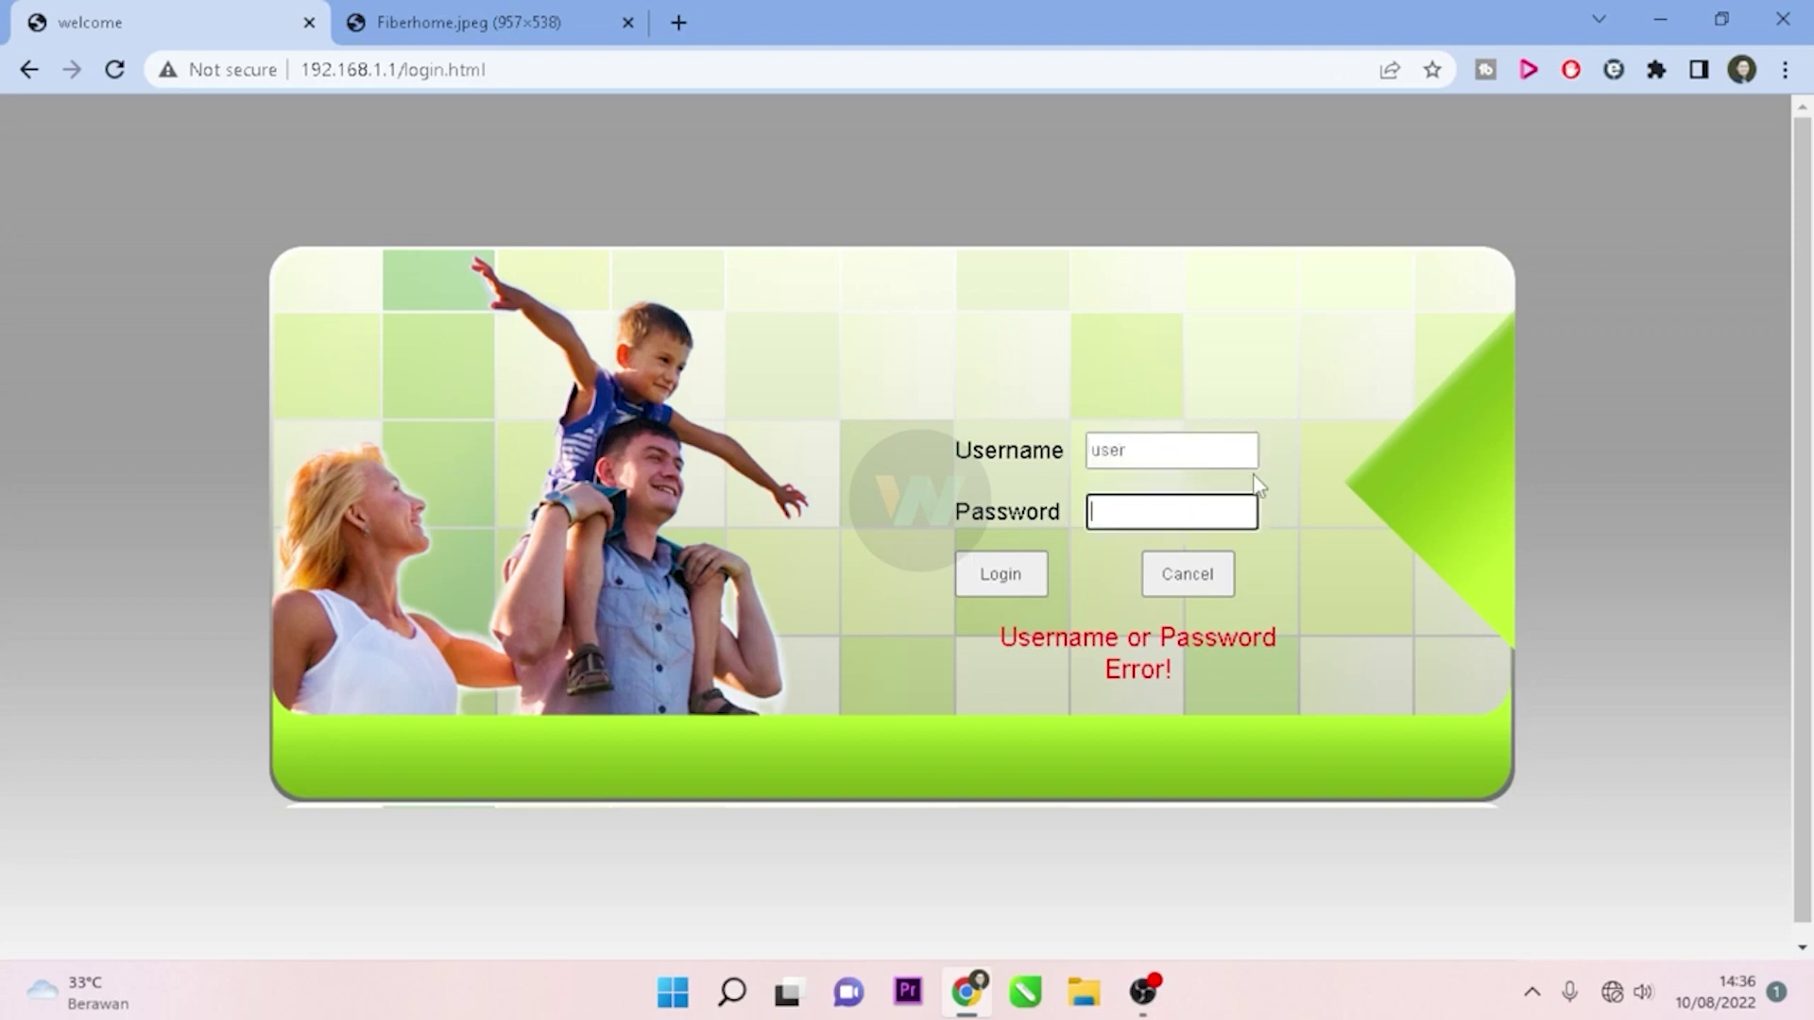
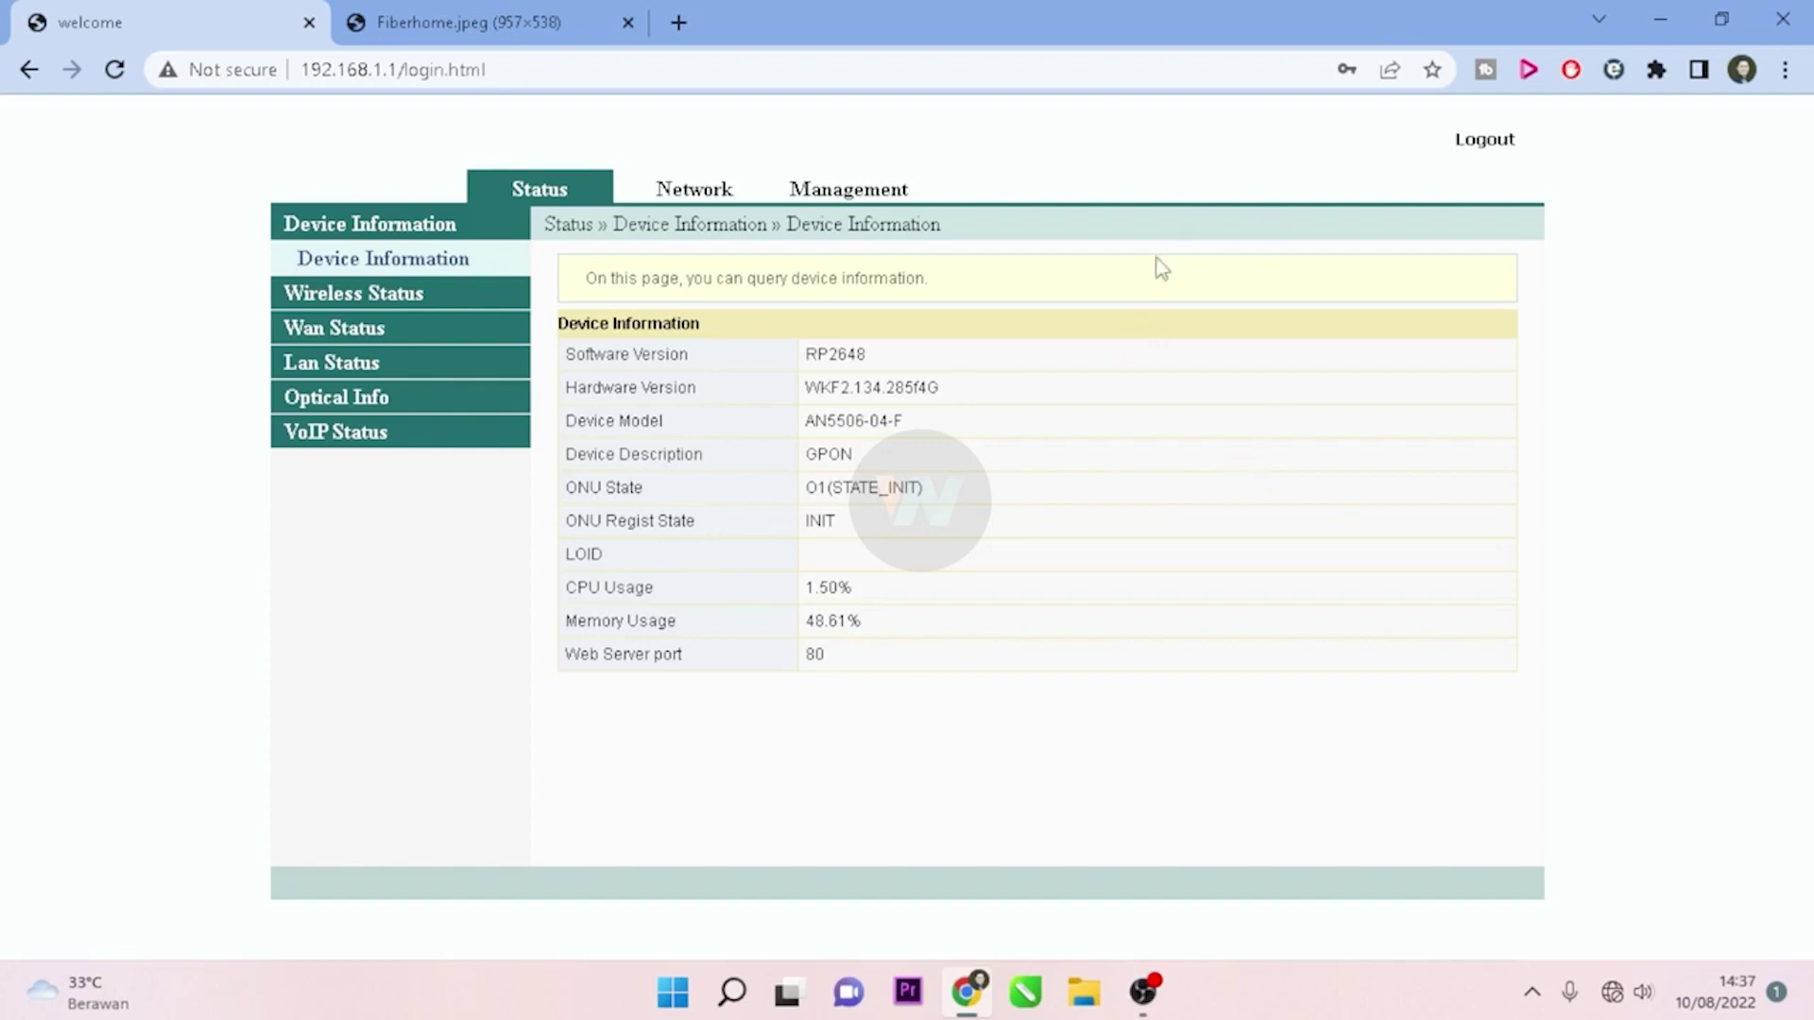
Step: Check the router label photo, then trim the address to 192.168.1.1/ to load the login page
{"action": "left_click", "coordinate": [440, 17]}
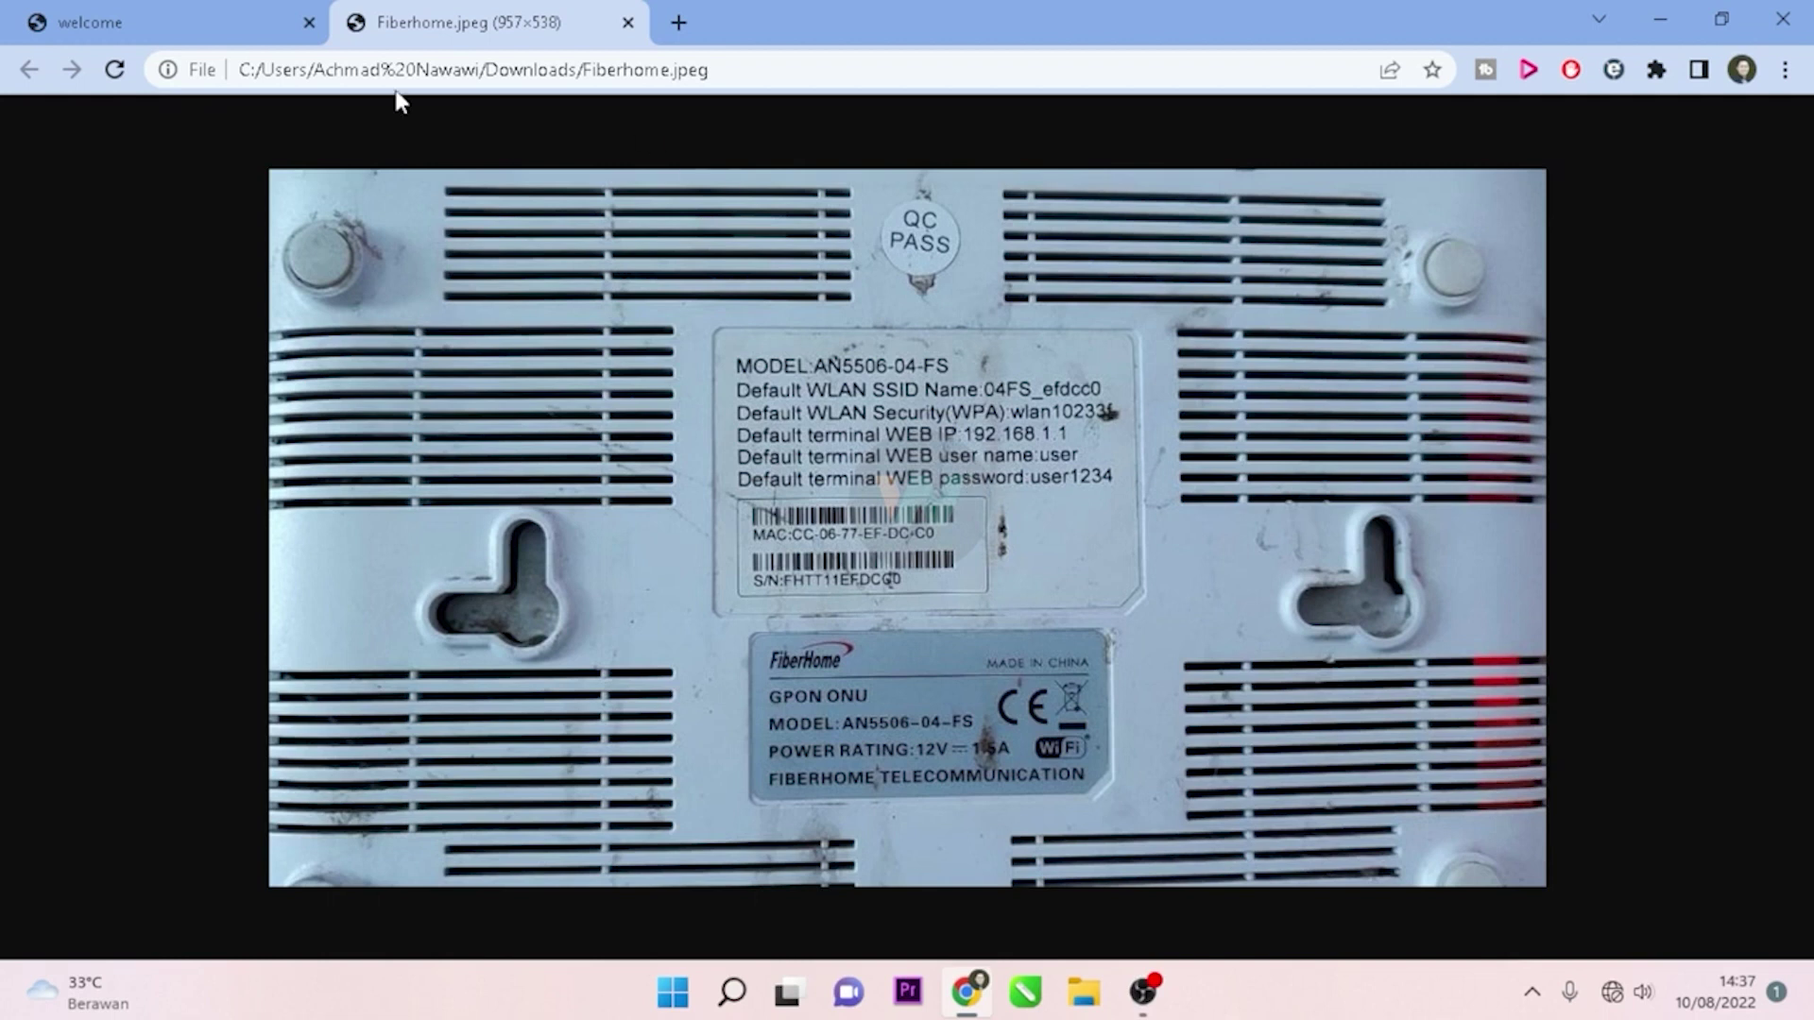
{"action": "left_click", "coordinate": [151, 21]}
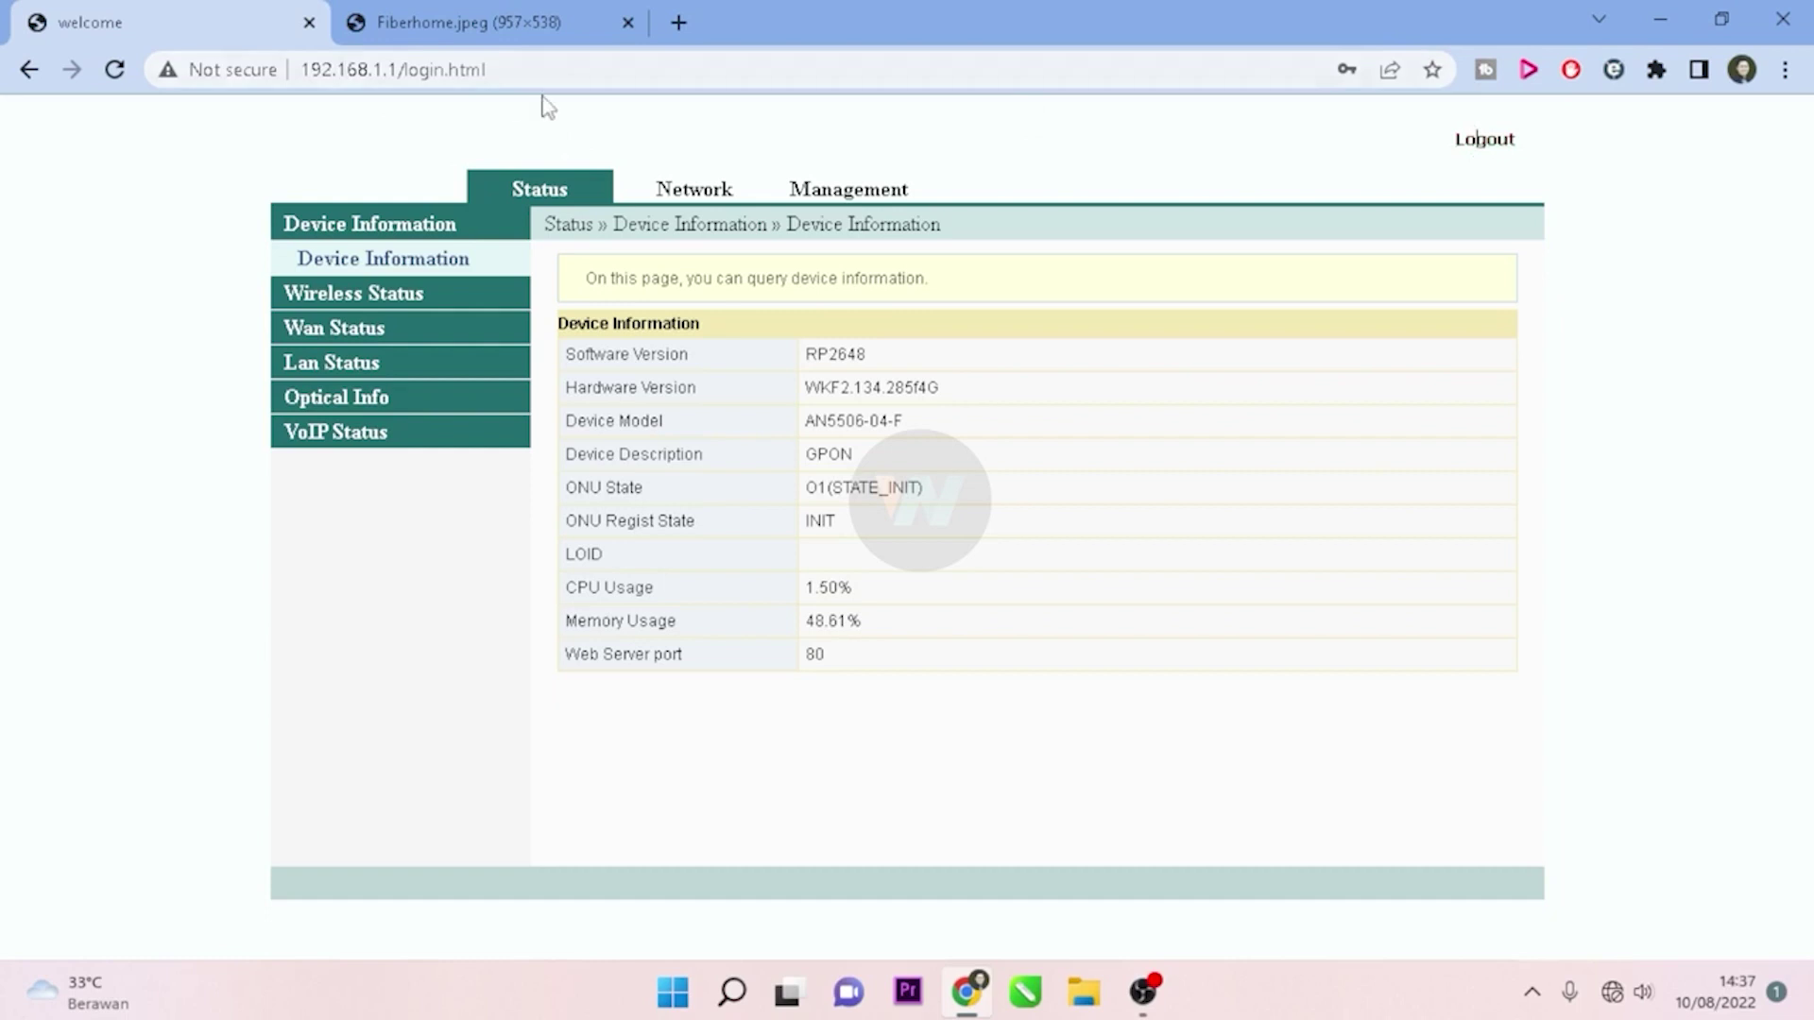
{"action": "left_click", "coordinate": [545, 72]}
{"action": "left_click", "coordinate": [547, 76]}
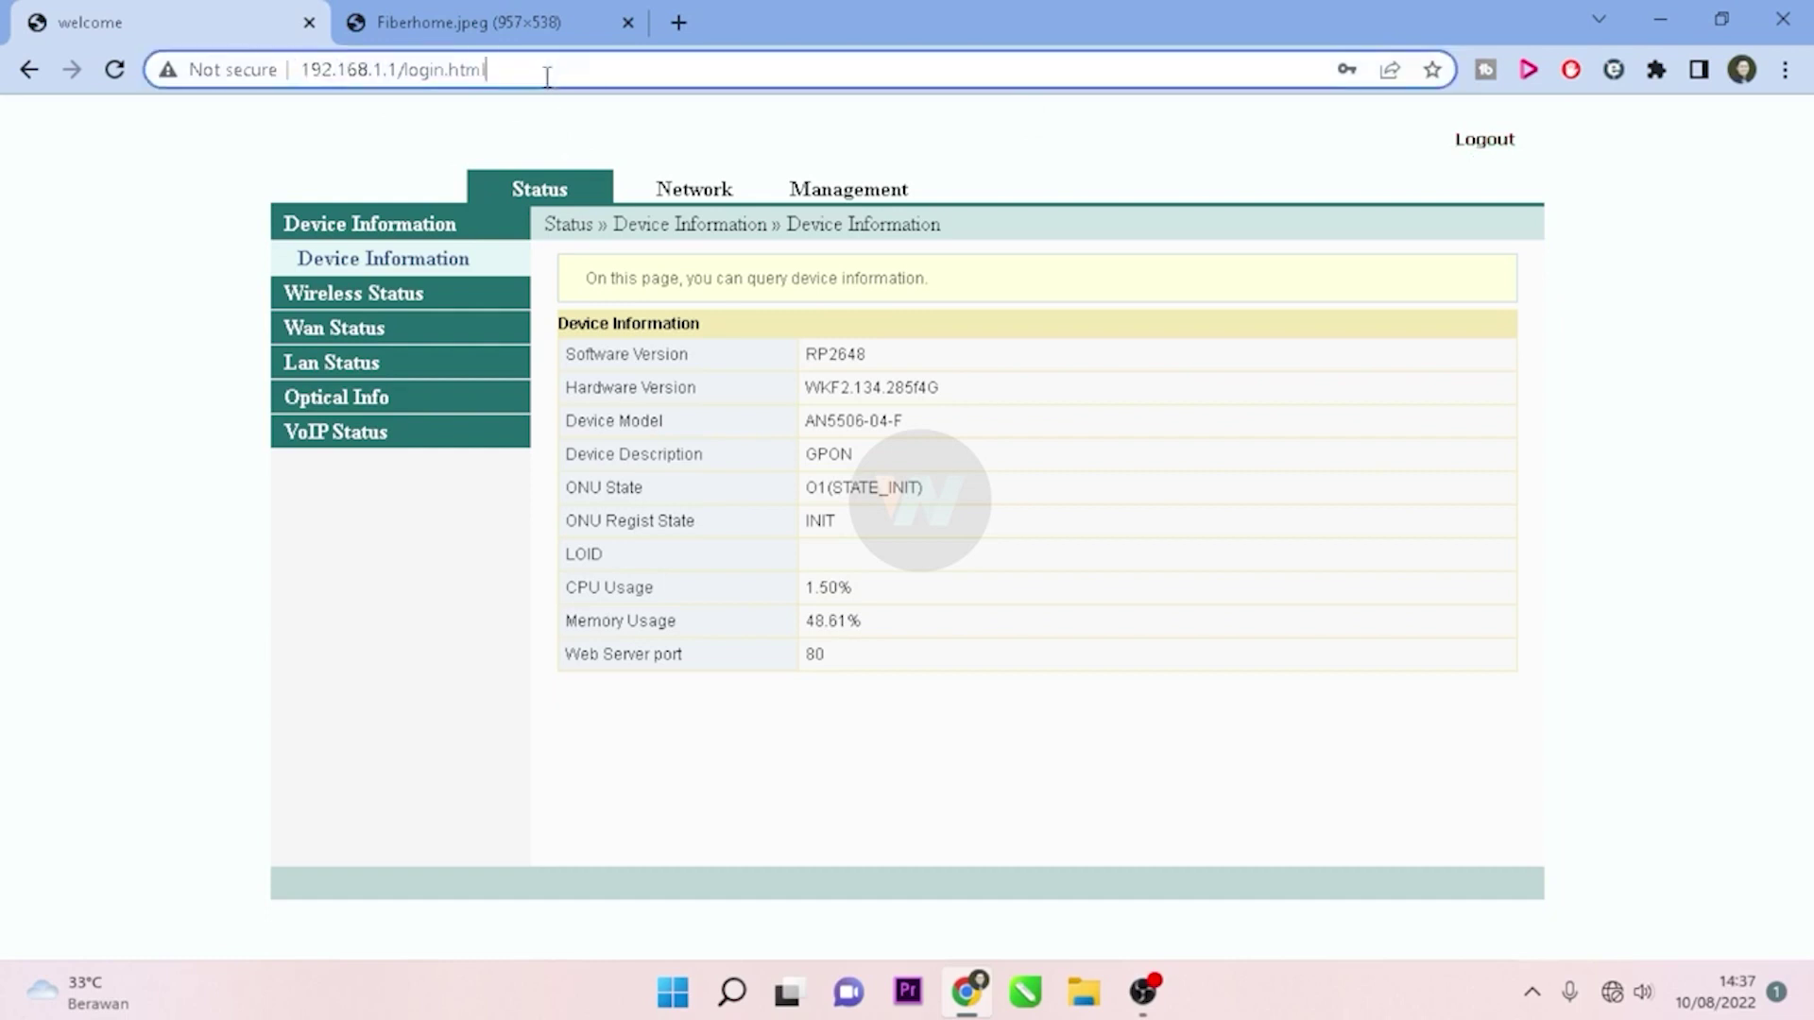
{"action": "key", "text": "BackSpace"}
{"action": "key", "text": "BackSpace"}
{"action": "key", "text": "BackSpace"}
{"action": "key", "text": "BackSpace"}
{"action": "key", "text": "BackSpace"}
{"action": "key", "text": "BackSpace"}
{"action": "key", "text": "BackSpace"}
{"action": "key", "text": "BackSpace"}
{"action": "key", "text": "BackSpace"}
{"action": "key", "text": "BackSpace"}
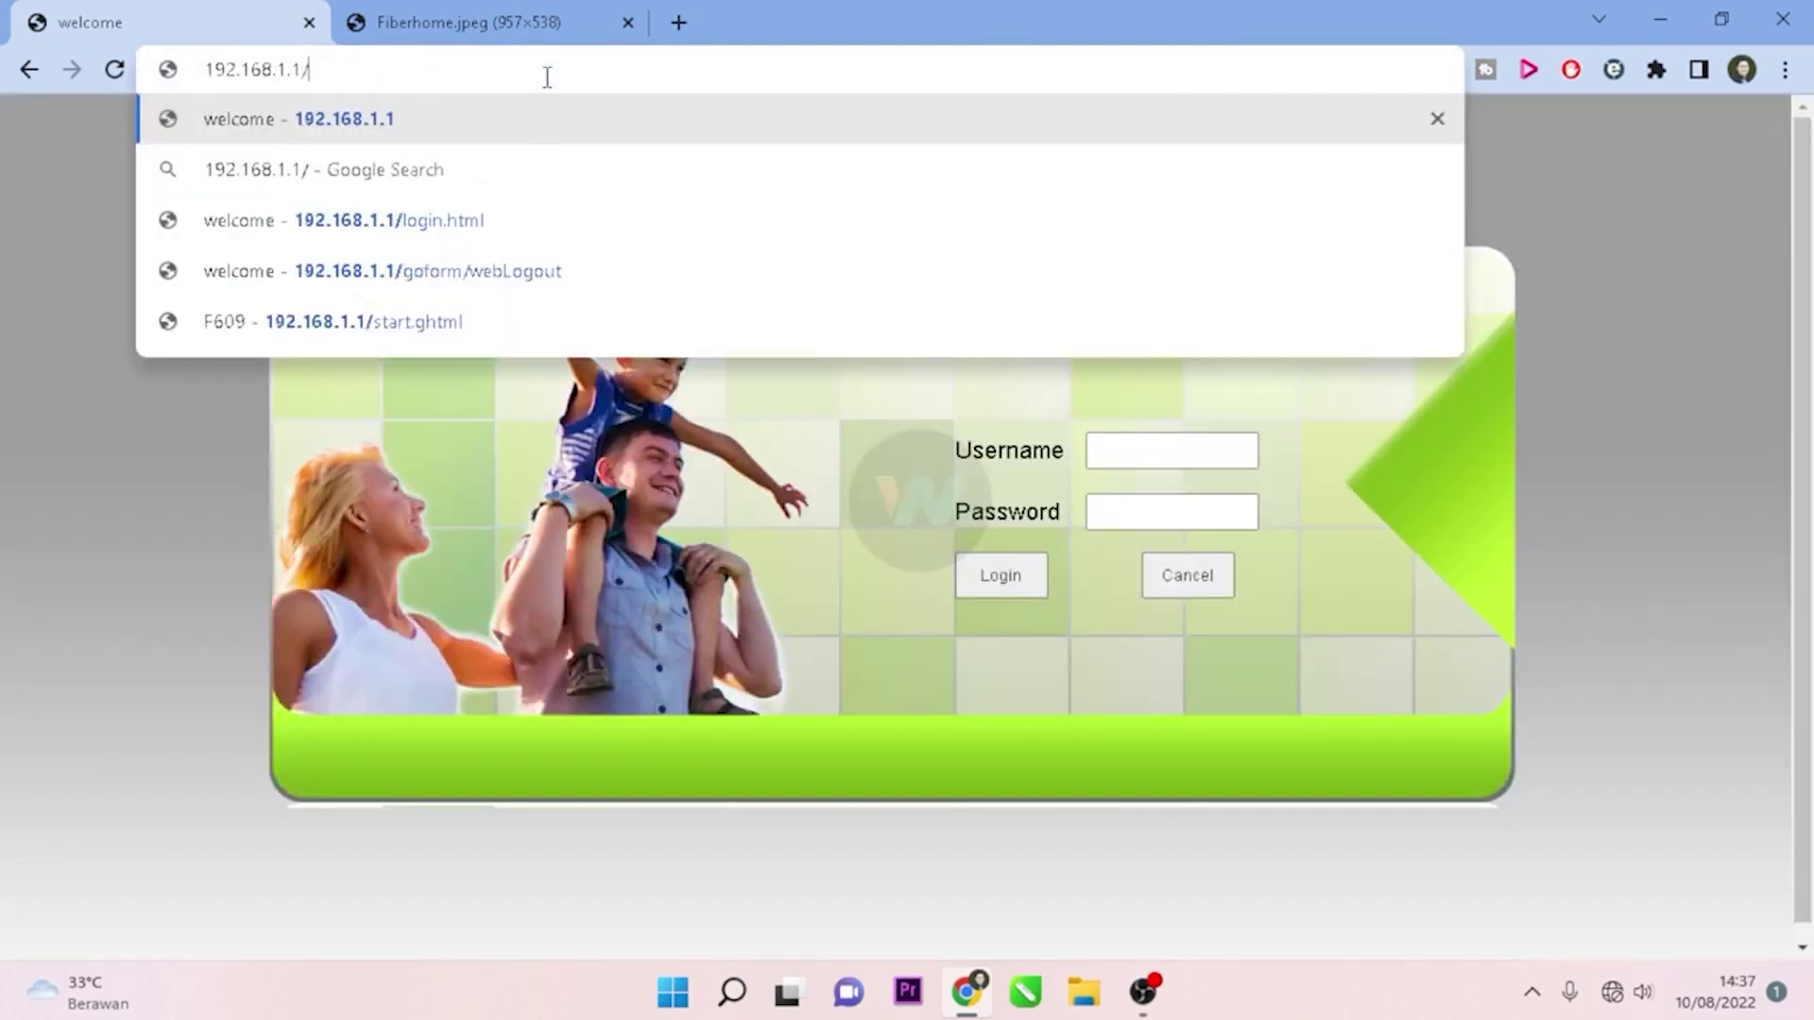
{"action": "key", "text": "Return"}
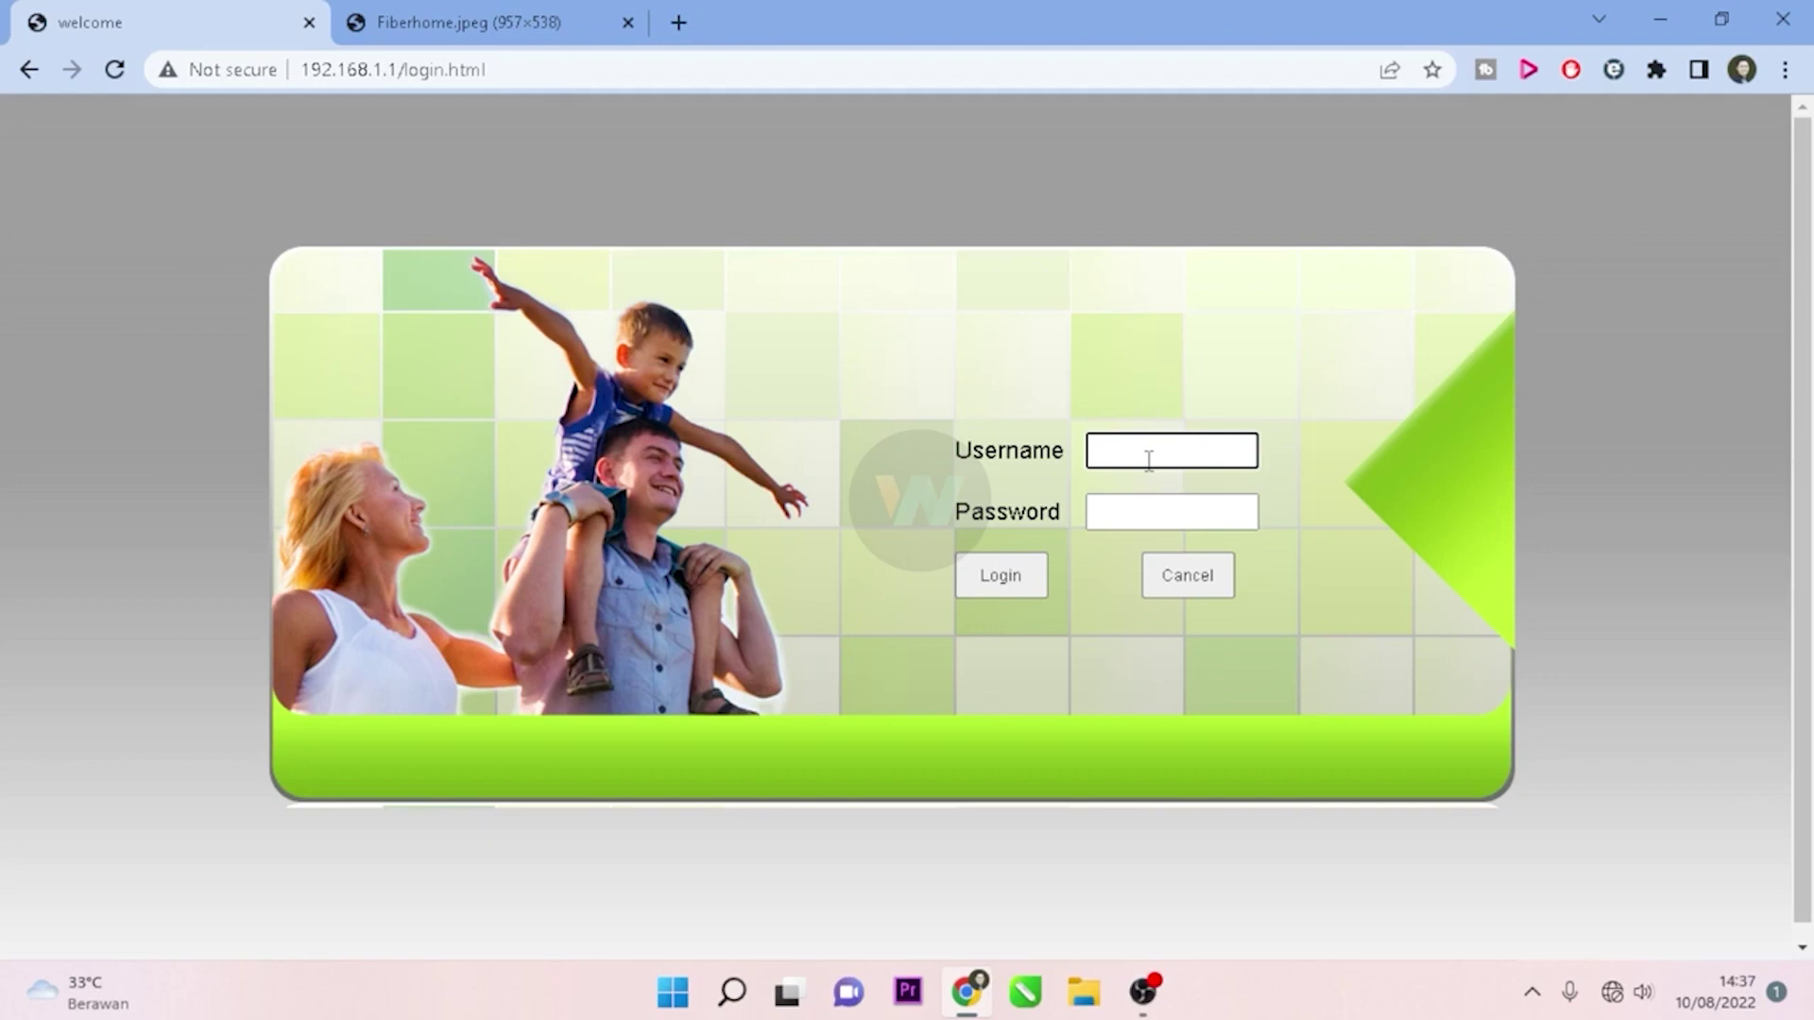
Step: Sign in with username 'admin' and the admin account password
{"action": "type", "text": "admin"}
{"action": "key", "text": "Tab"}
{"action": "type", "text": "admin"}
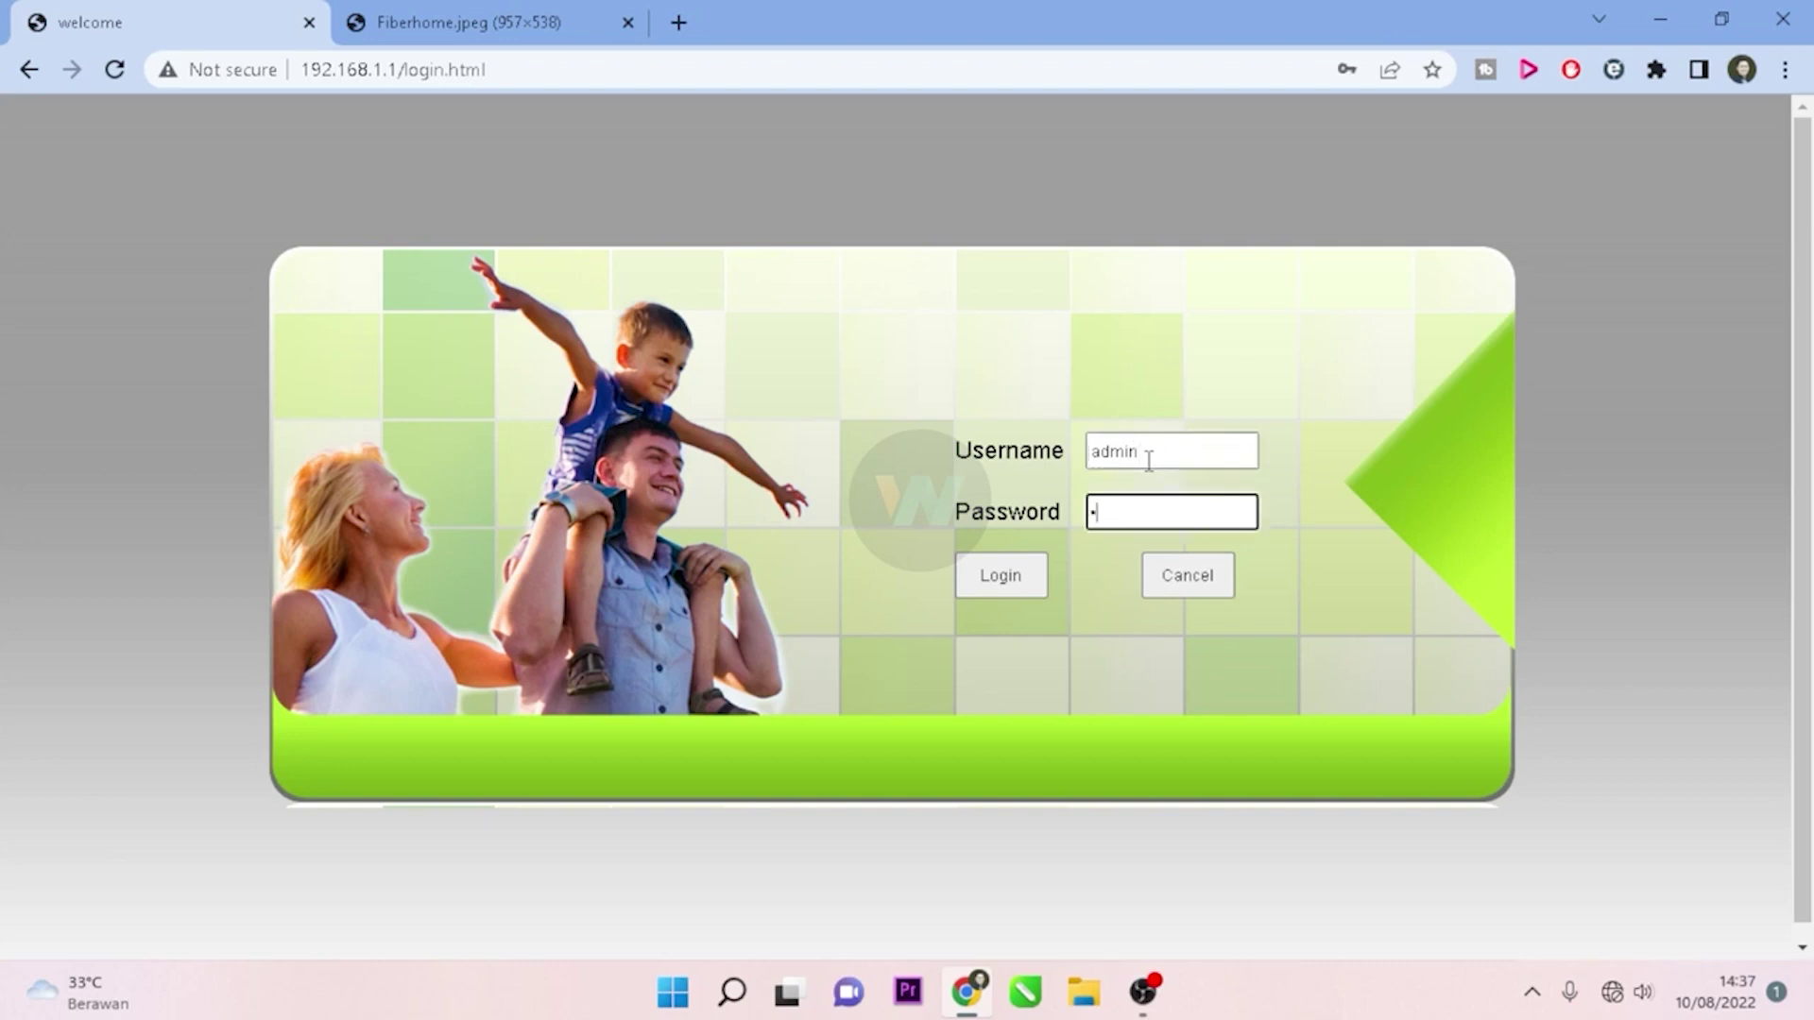
{"action": "key", "text": "Return"}
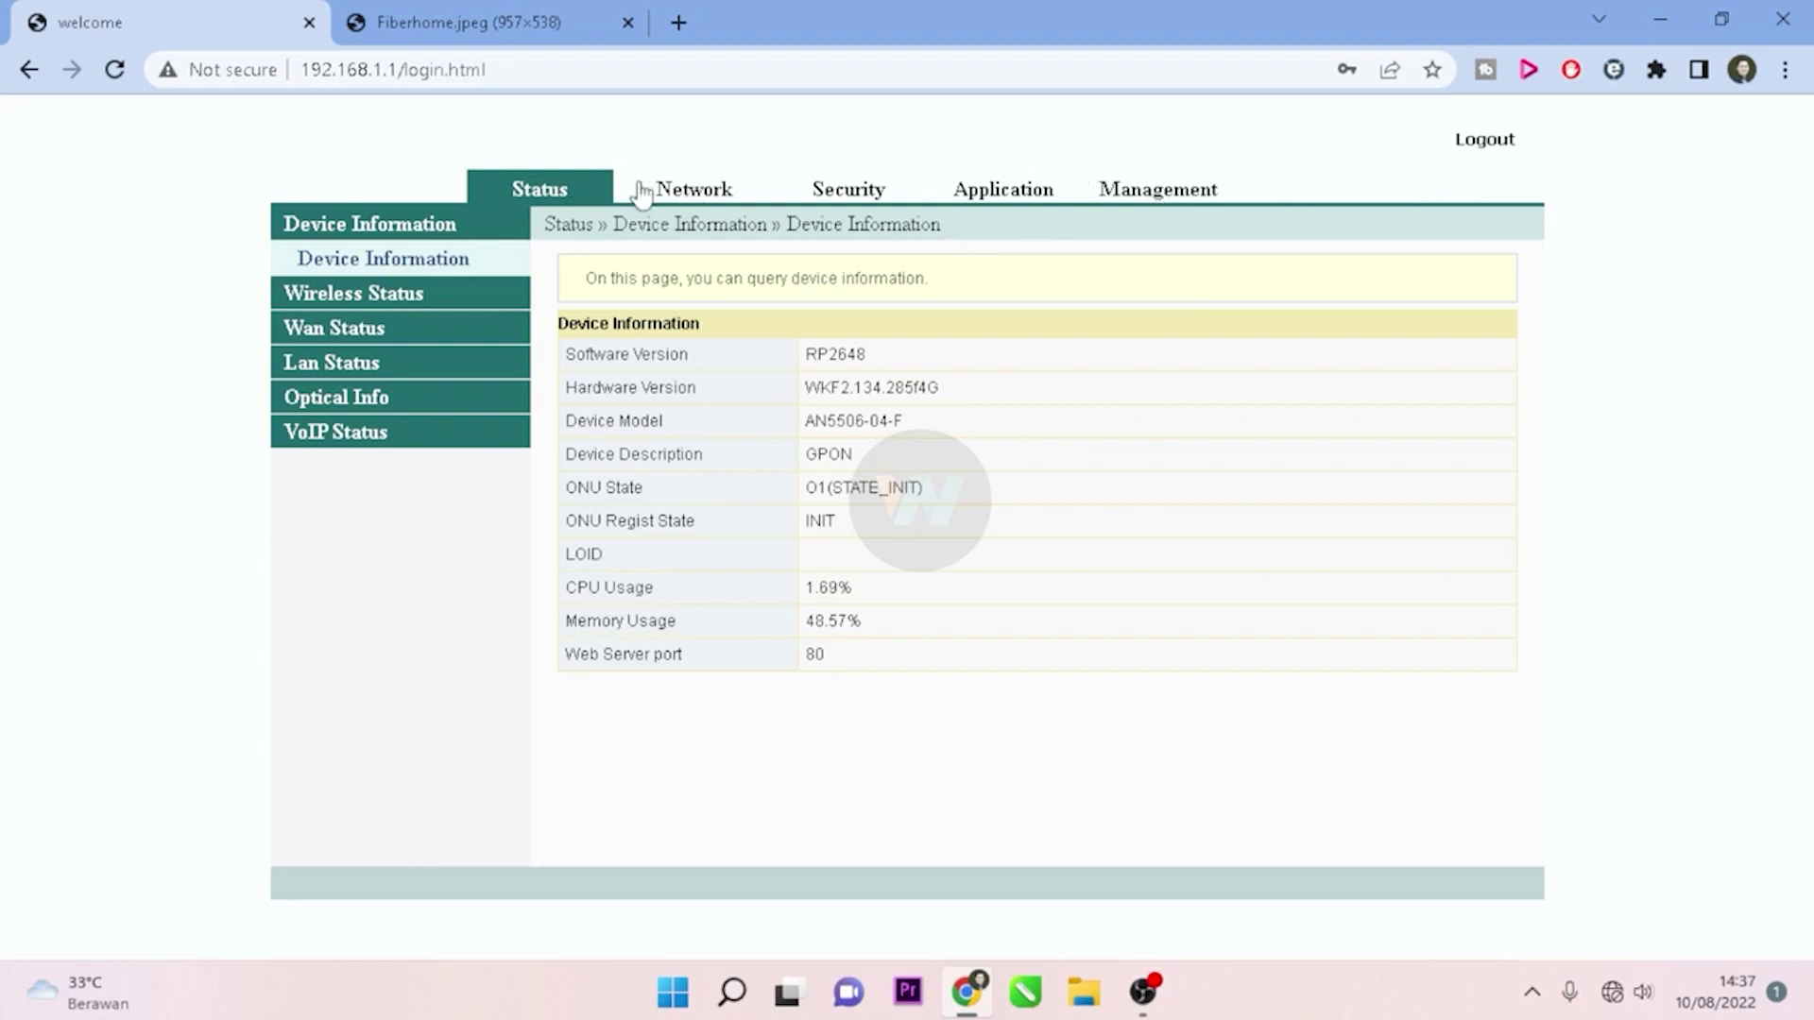
Step: Under Management > Maintenance Account, enter the old password, then the new password twice
{"action": "left_click", "coordinate": [1183, 206]}
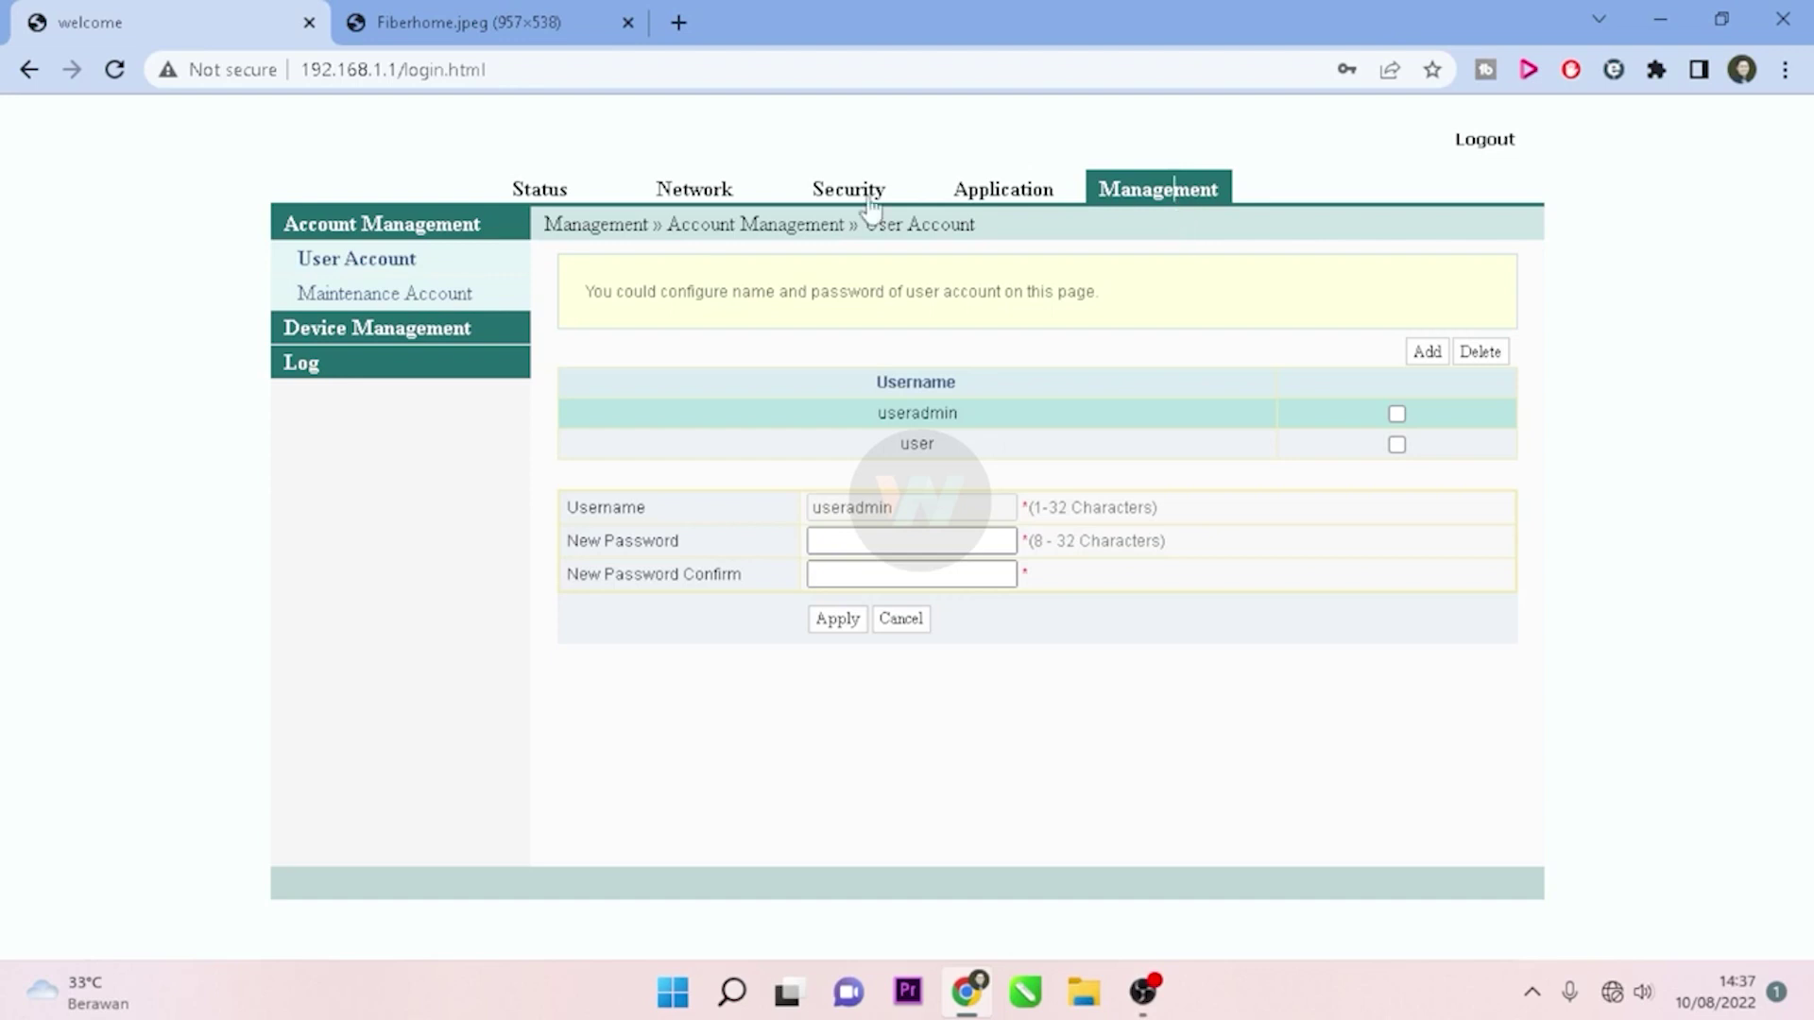
{"action": "left_click", "coordinate": [387, 295]}
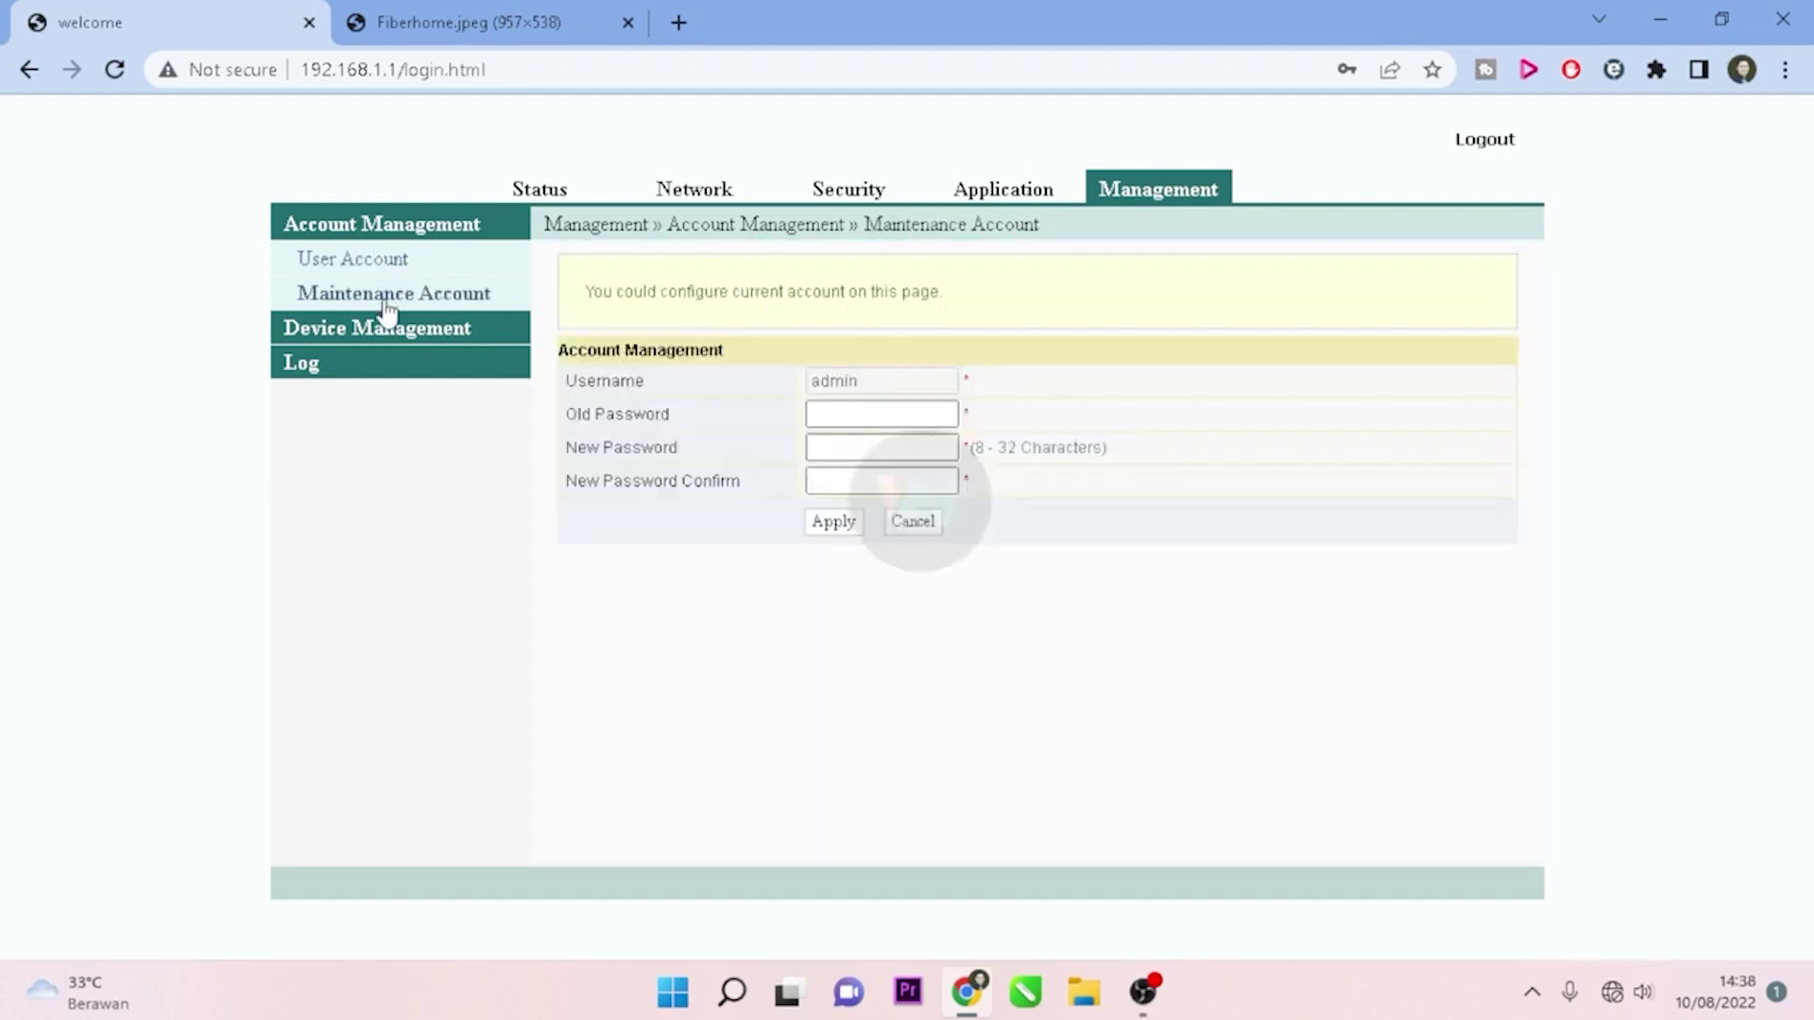
{"action": "left_click", "coordinate": [858, 412]}
{"action": "type", "text": "admin"}
{"action": "key", "text": "Tab"}
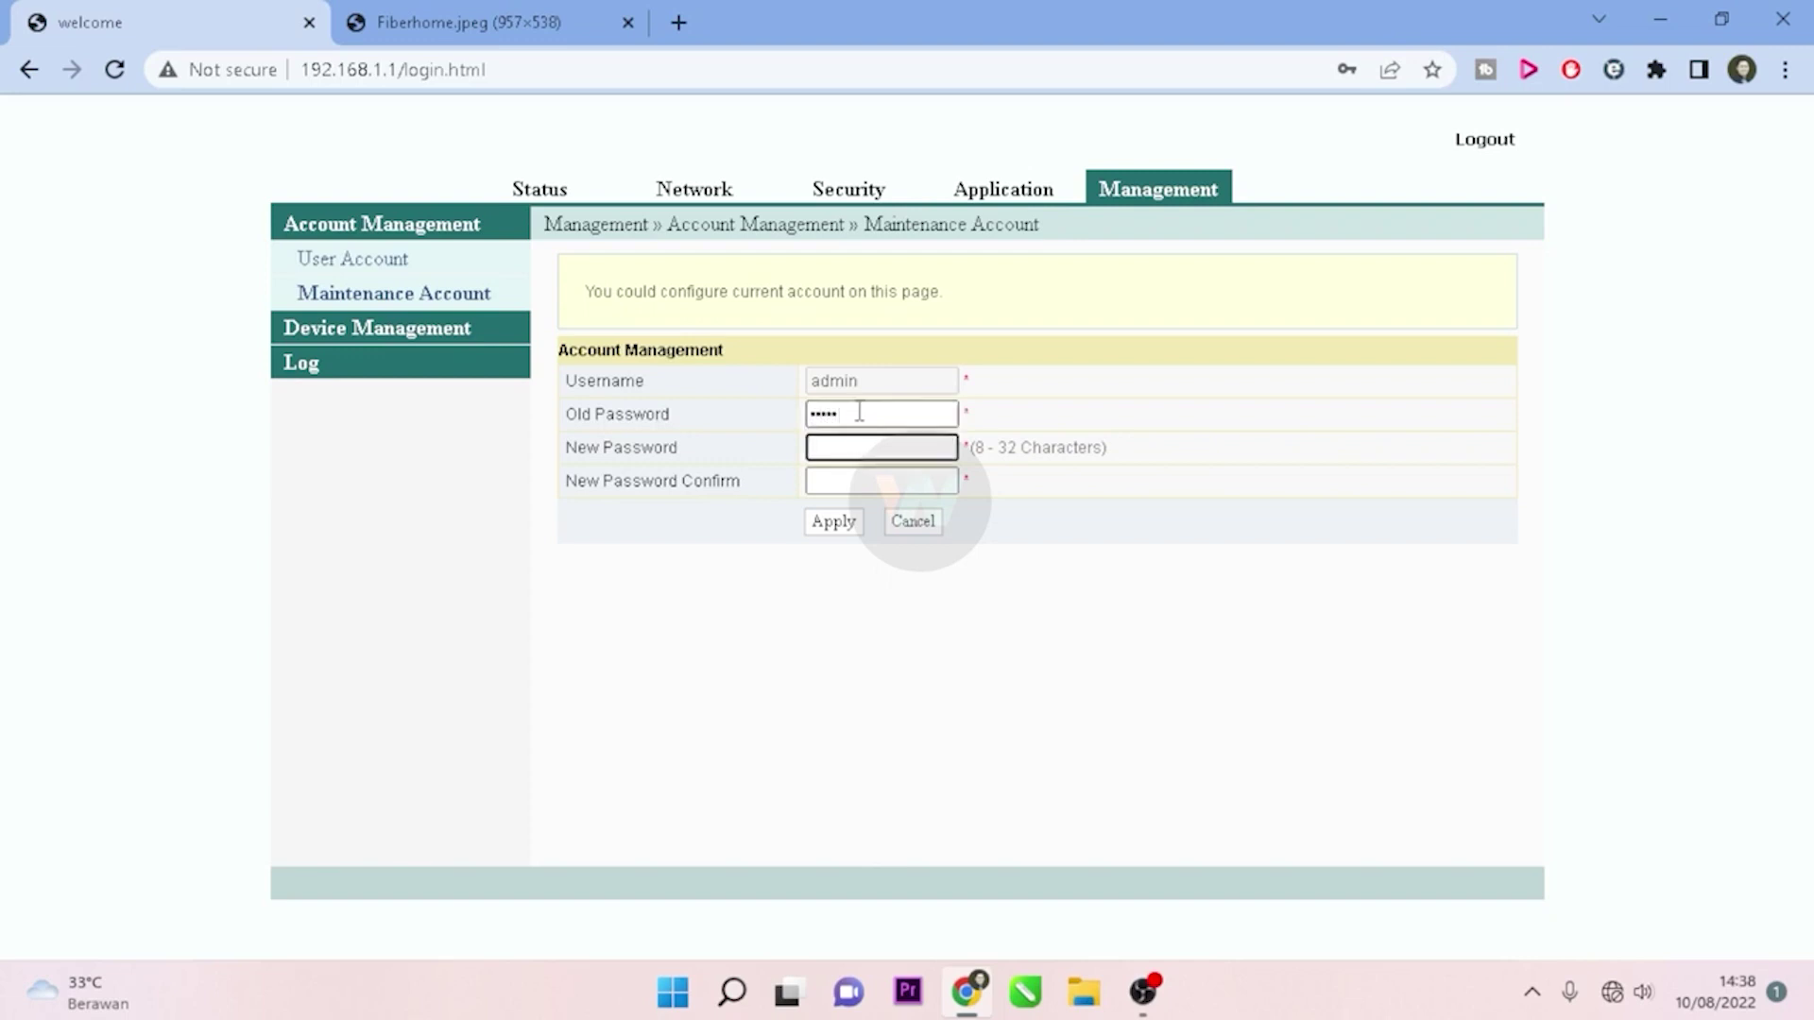
{"action": "type", "text": "1234567890"}
{"action": "key", "text": "Tab"}
{"action": "type", "text": "12345678"}
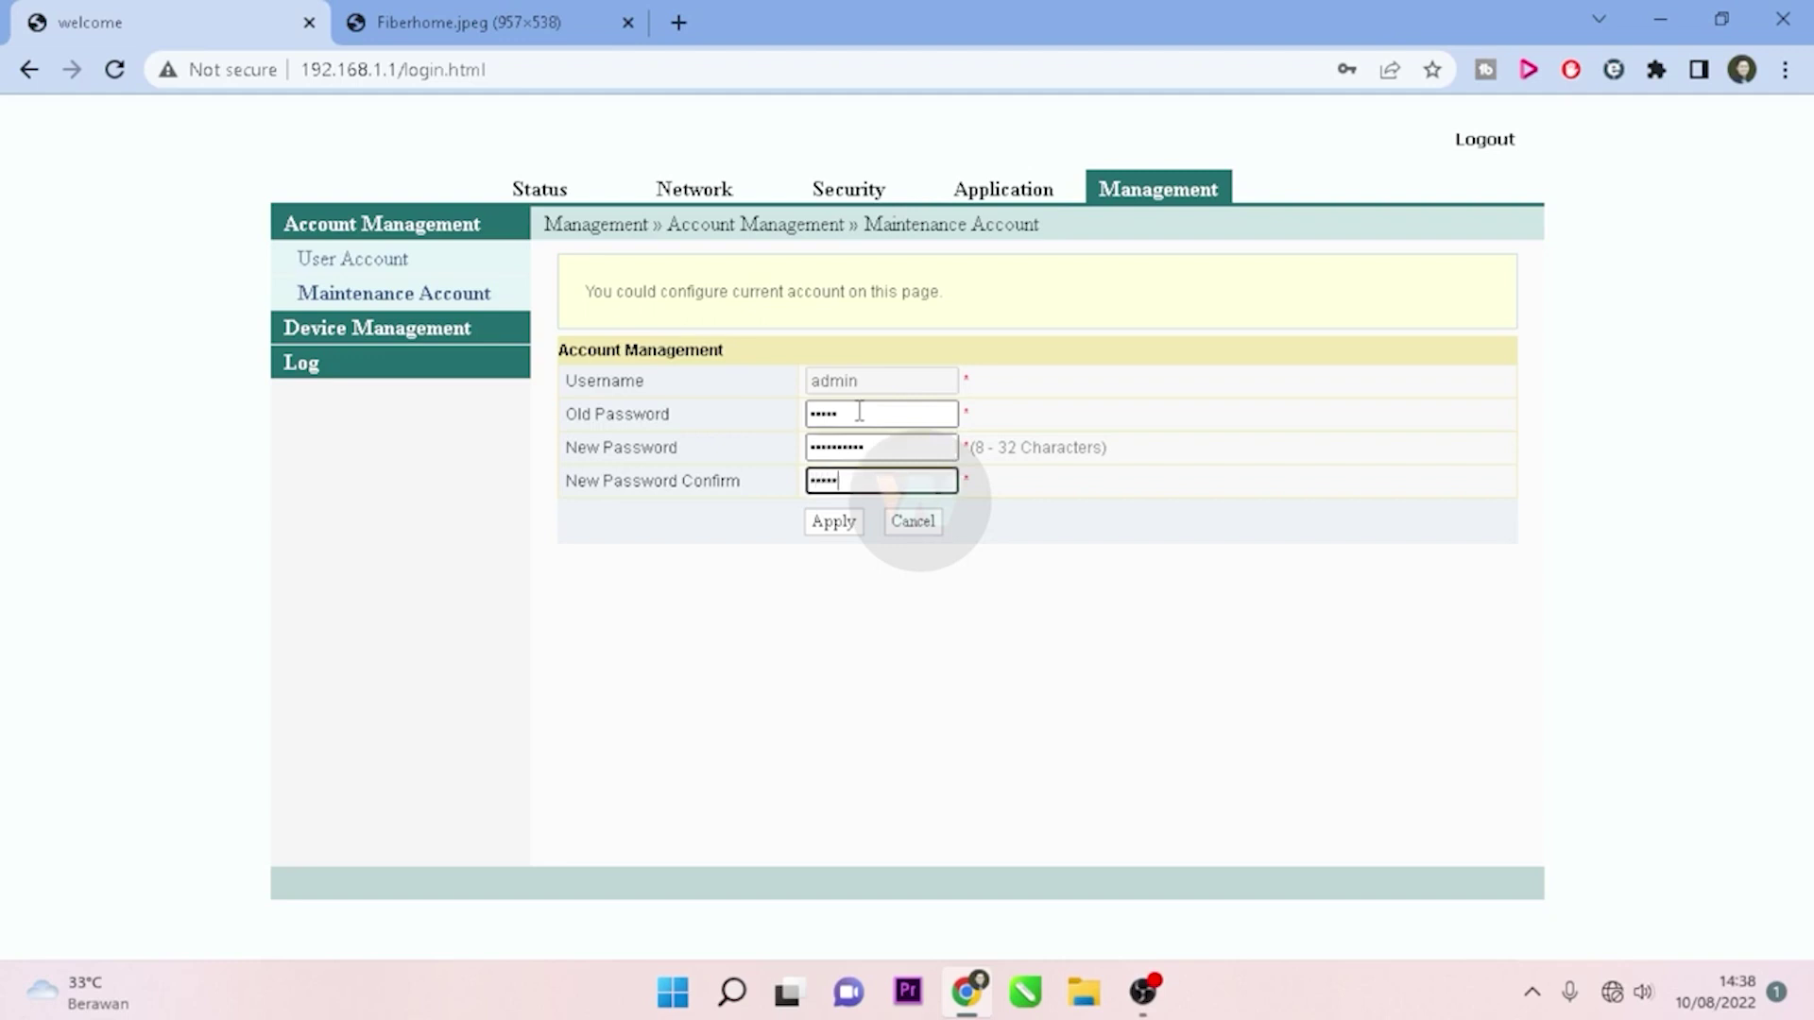
{"action": "type", "text": "90"}
Step: Apply the change and dismiss the illegal-password and mismatched-confirmation warnings
{"action": "left_click", "coordinate": [845, 528]}
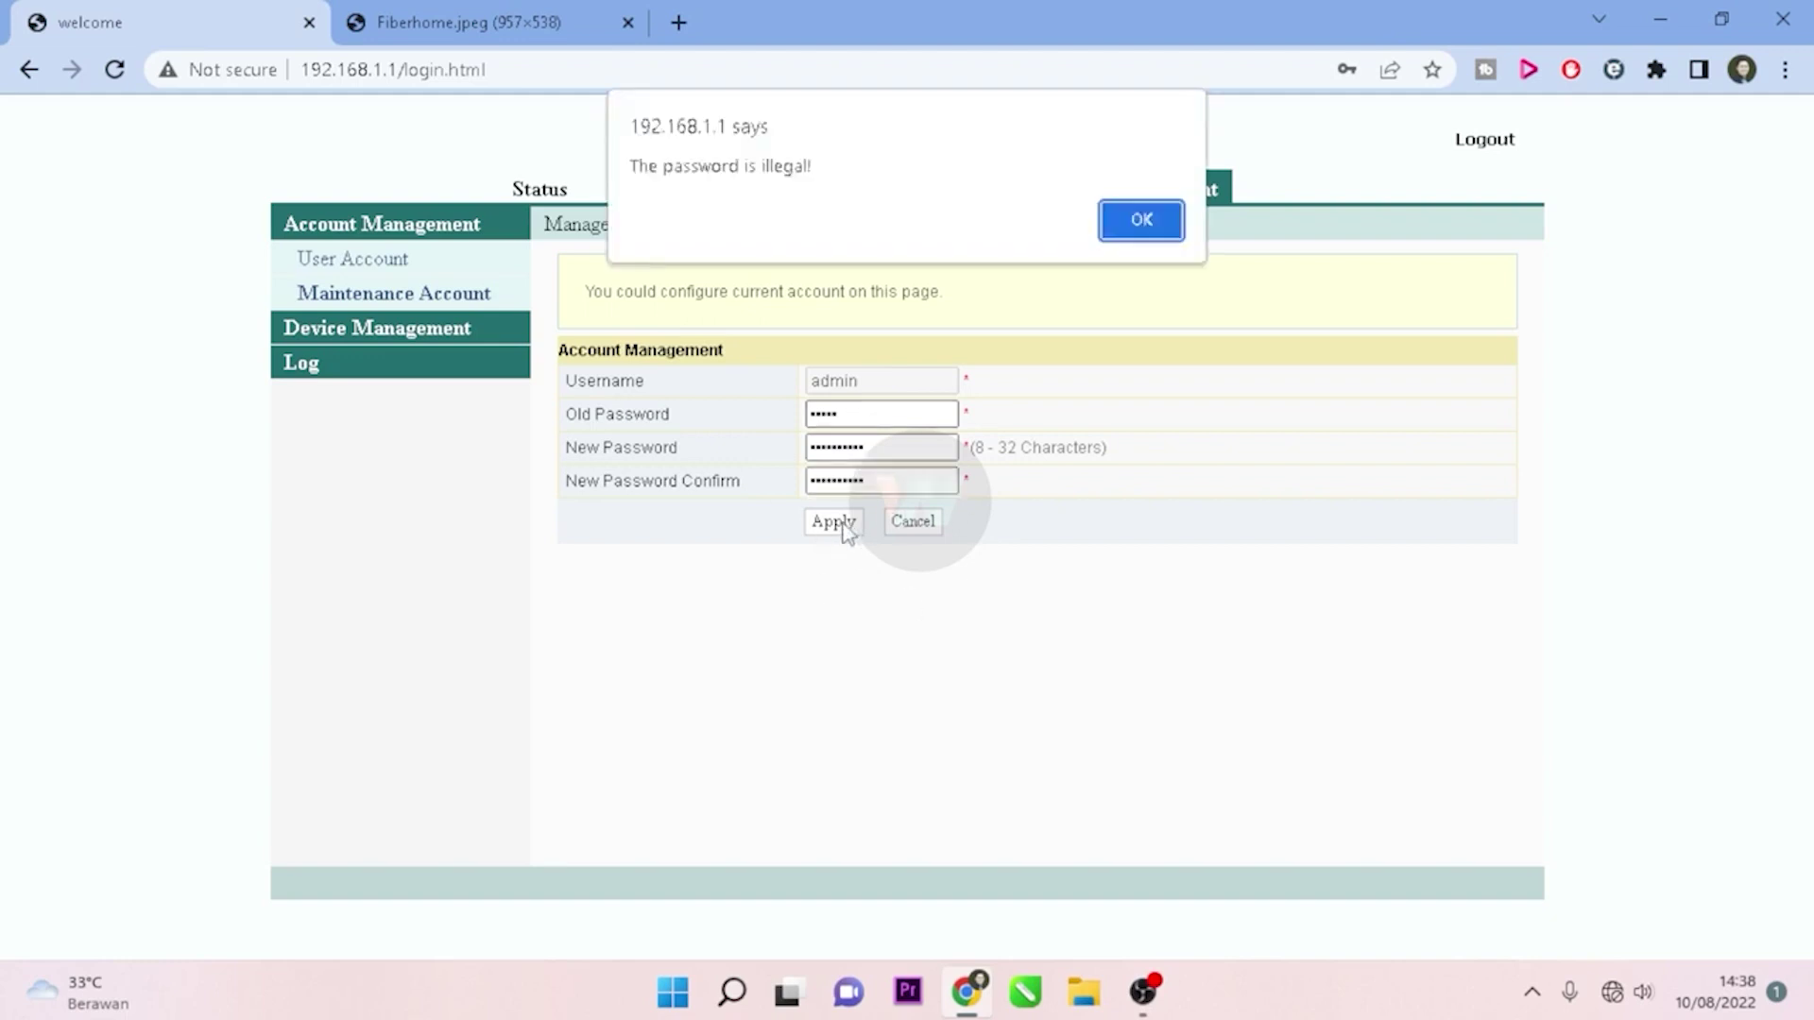
{"action": "left_click", "coordinate": [1155, 231]}
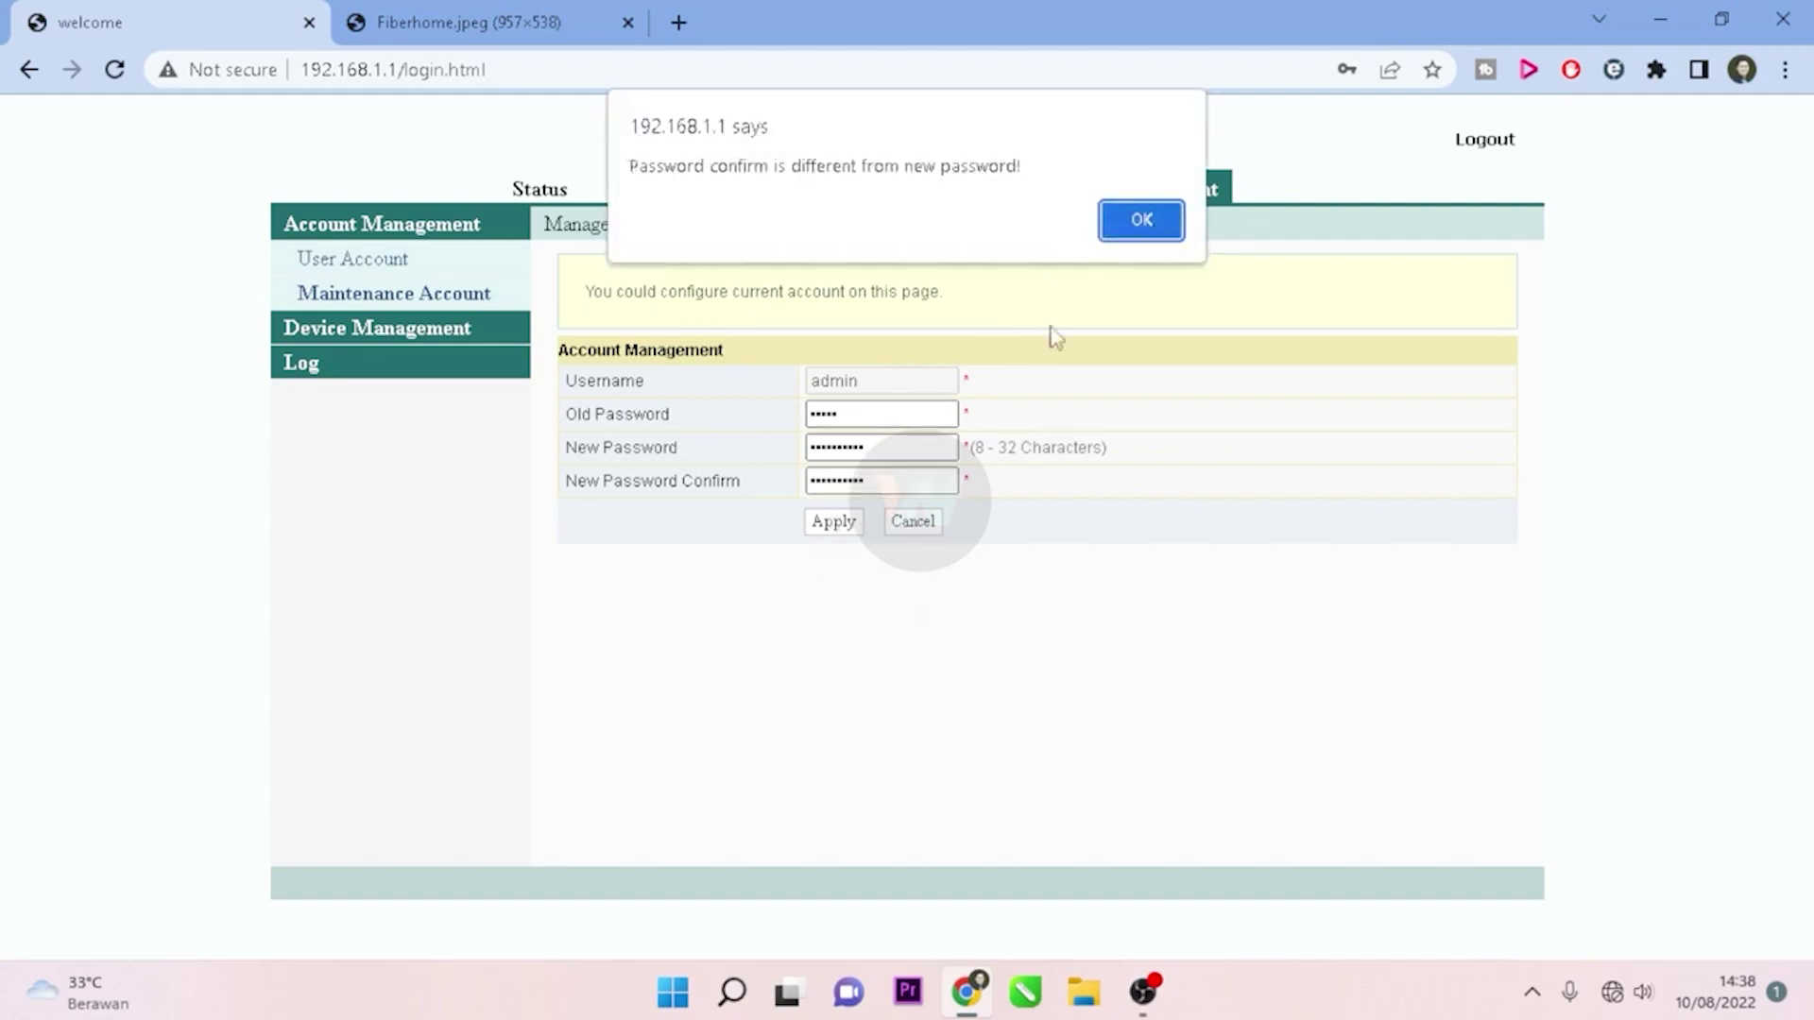
{"action": "left_click", "coordinate": [1142, 220]}
Step: Re-enter the old password, new password and confirmation, then apply again successfully
{"action": "left_click", "coordinate": [857, 446]}
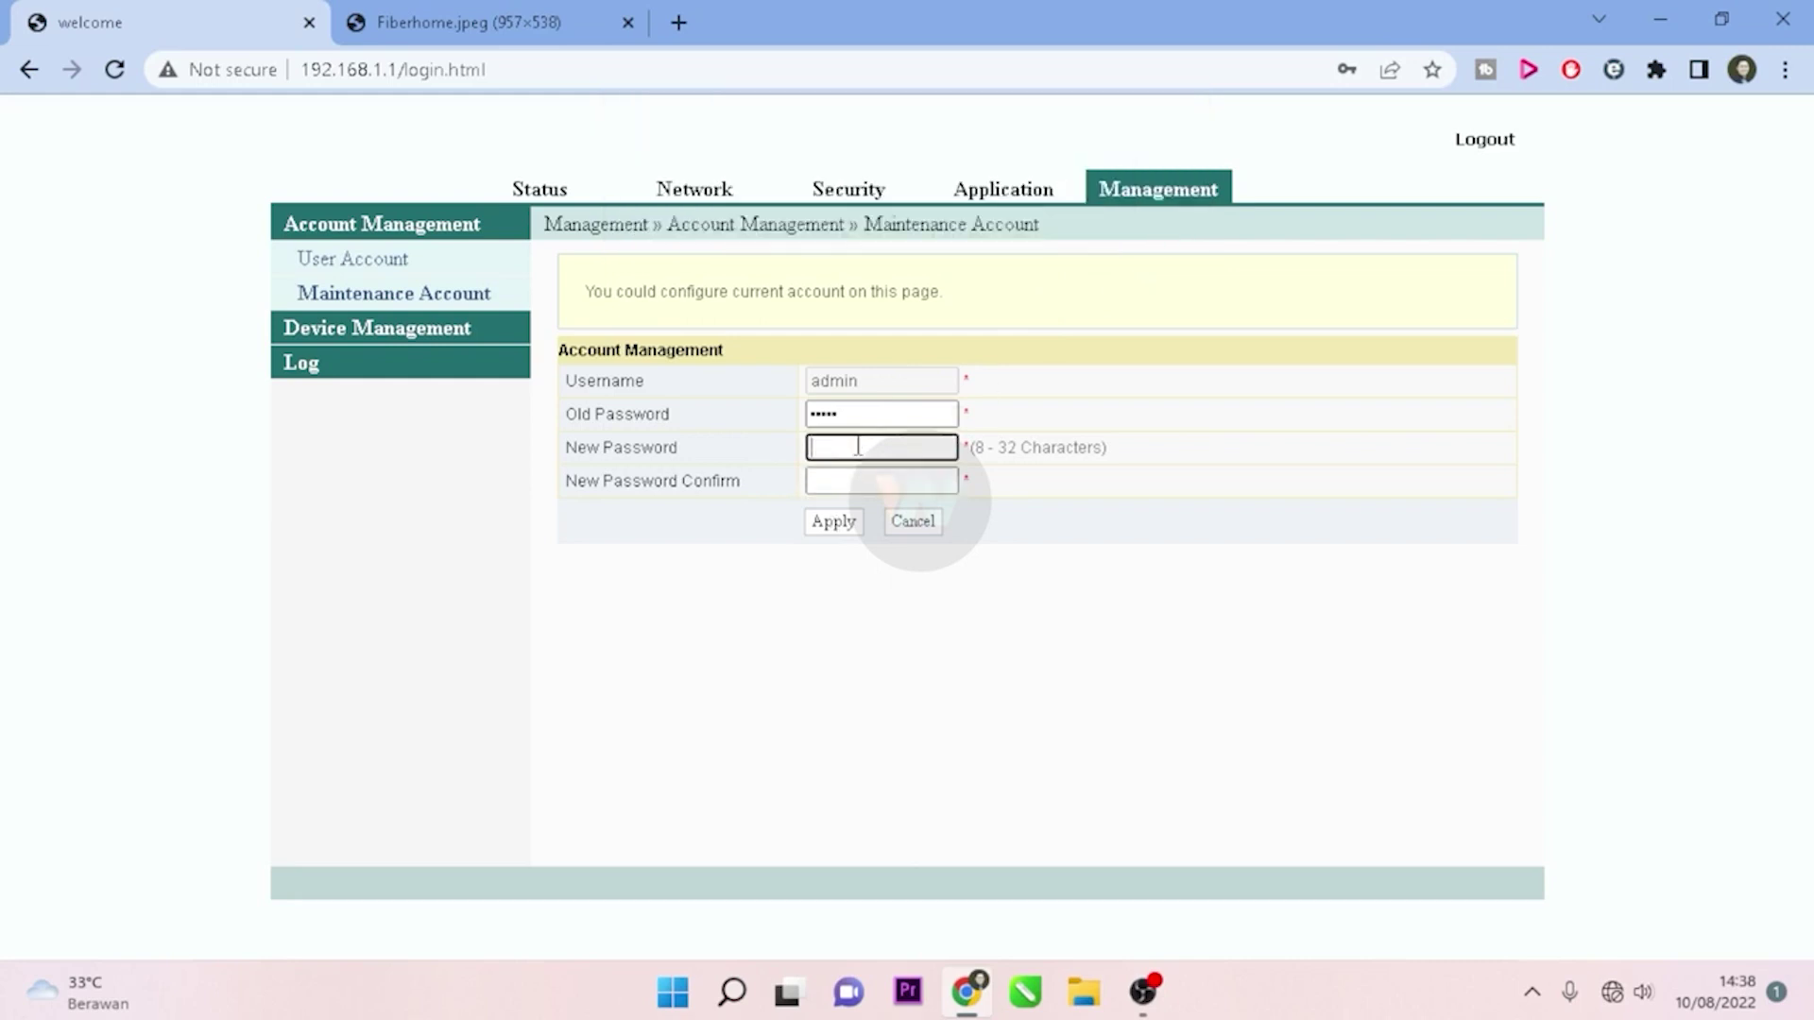
{"action": "left_click", "coordinate": [874, 417]}
{"action": "key", "text": "BackSpace"}
{"action": "key", "text": "BackSpace"}
{"action": "key", "text": "BackSpace"}
{"action": "key", "text": "BackSpace"}
{"action": "type", "text": "admin"}
{"action": "left_click", "coordinate": [872, 452]}
{"action": "type", "text": "**********"}
{"action": "left_click", "coordinate": [866, 488]}
{"action": "type", "text": "*"}
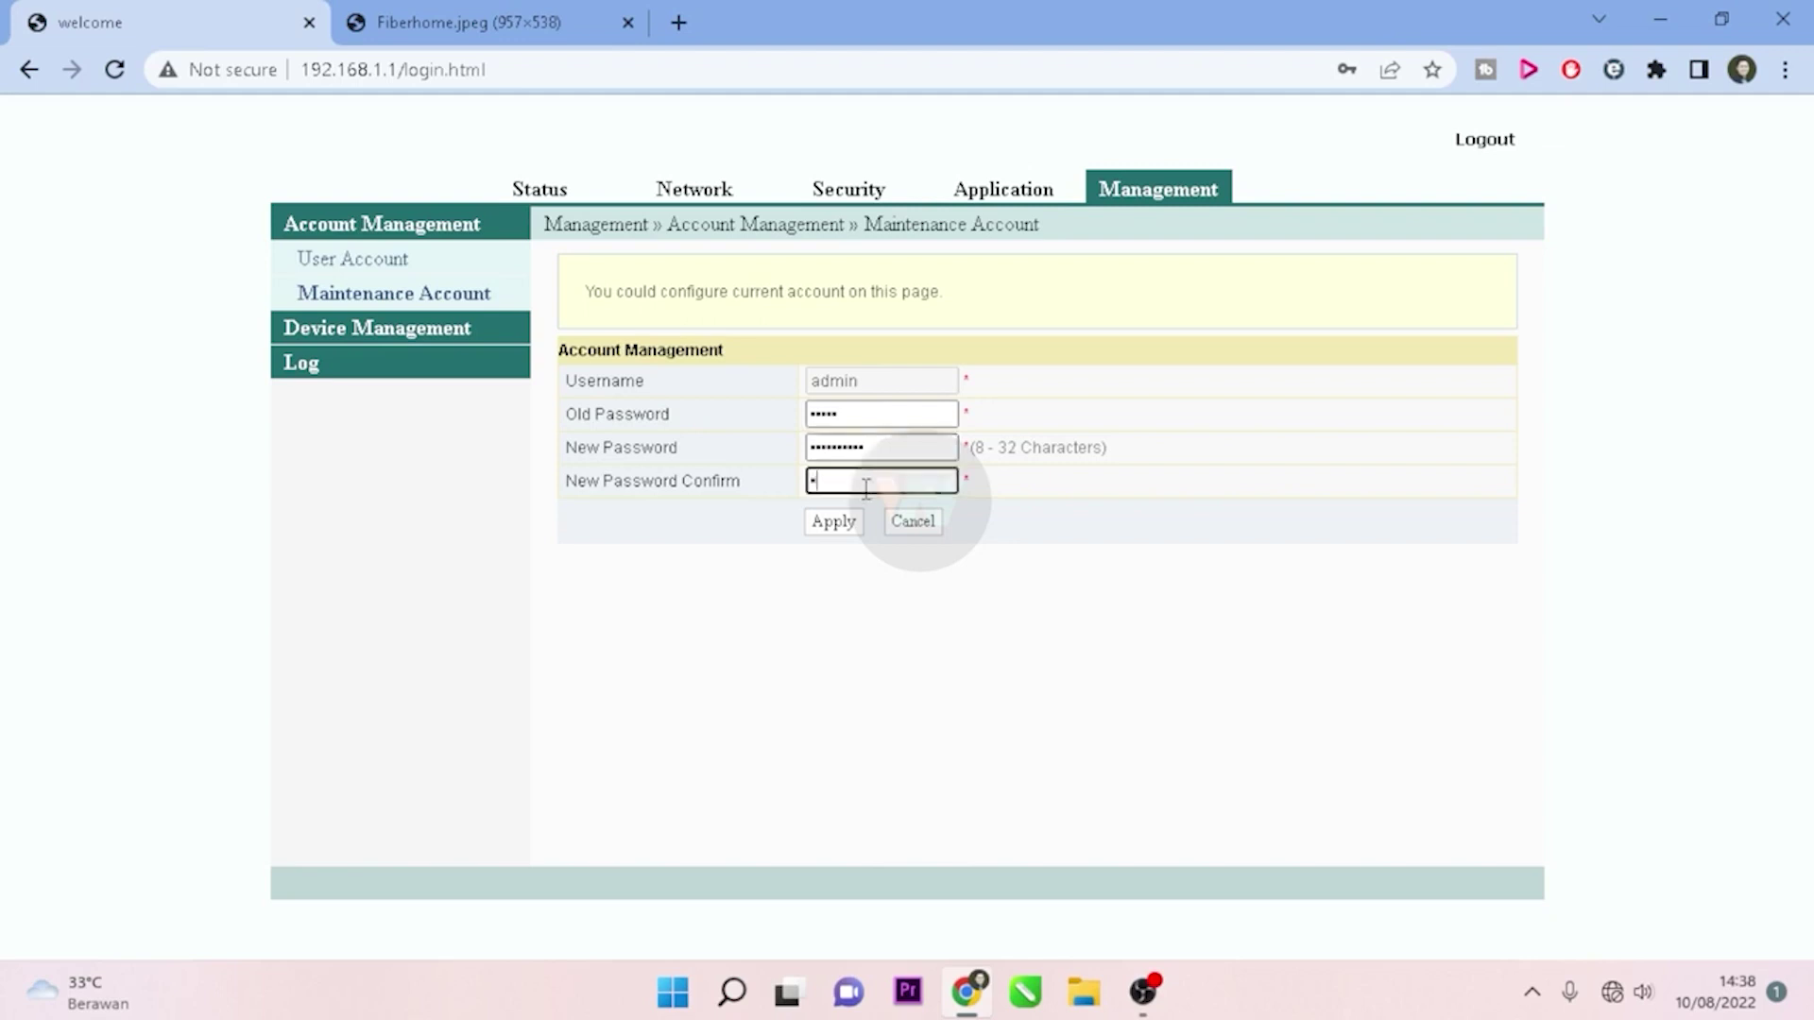
{"action": "type", "text": "*********"}
{"action": "left_click", "coordinate": [837, 523]}
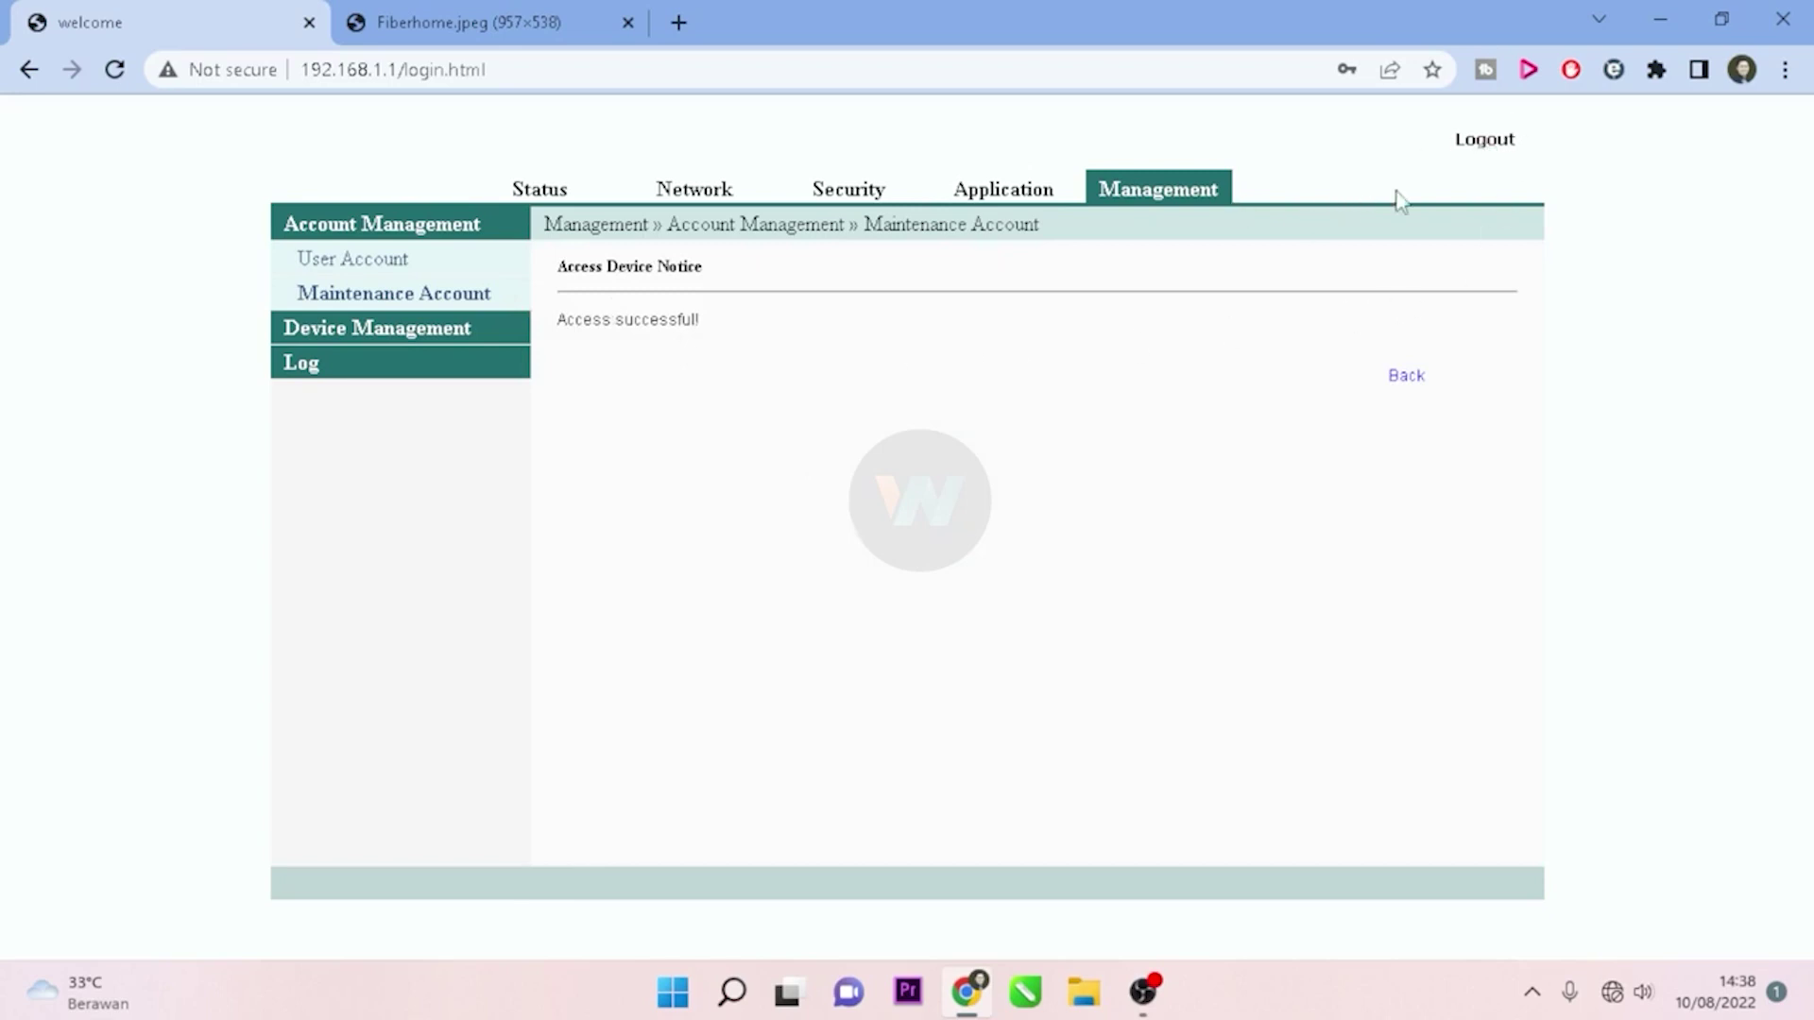
Step: Log out, then log back in as 'admin' with the changed password
{"action": "left_click", "coordinate": [1490, 156]}
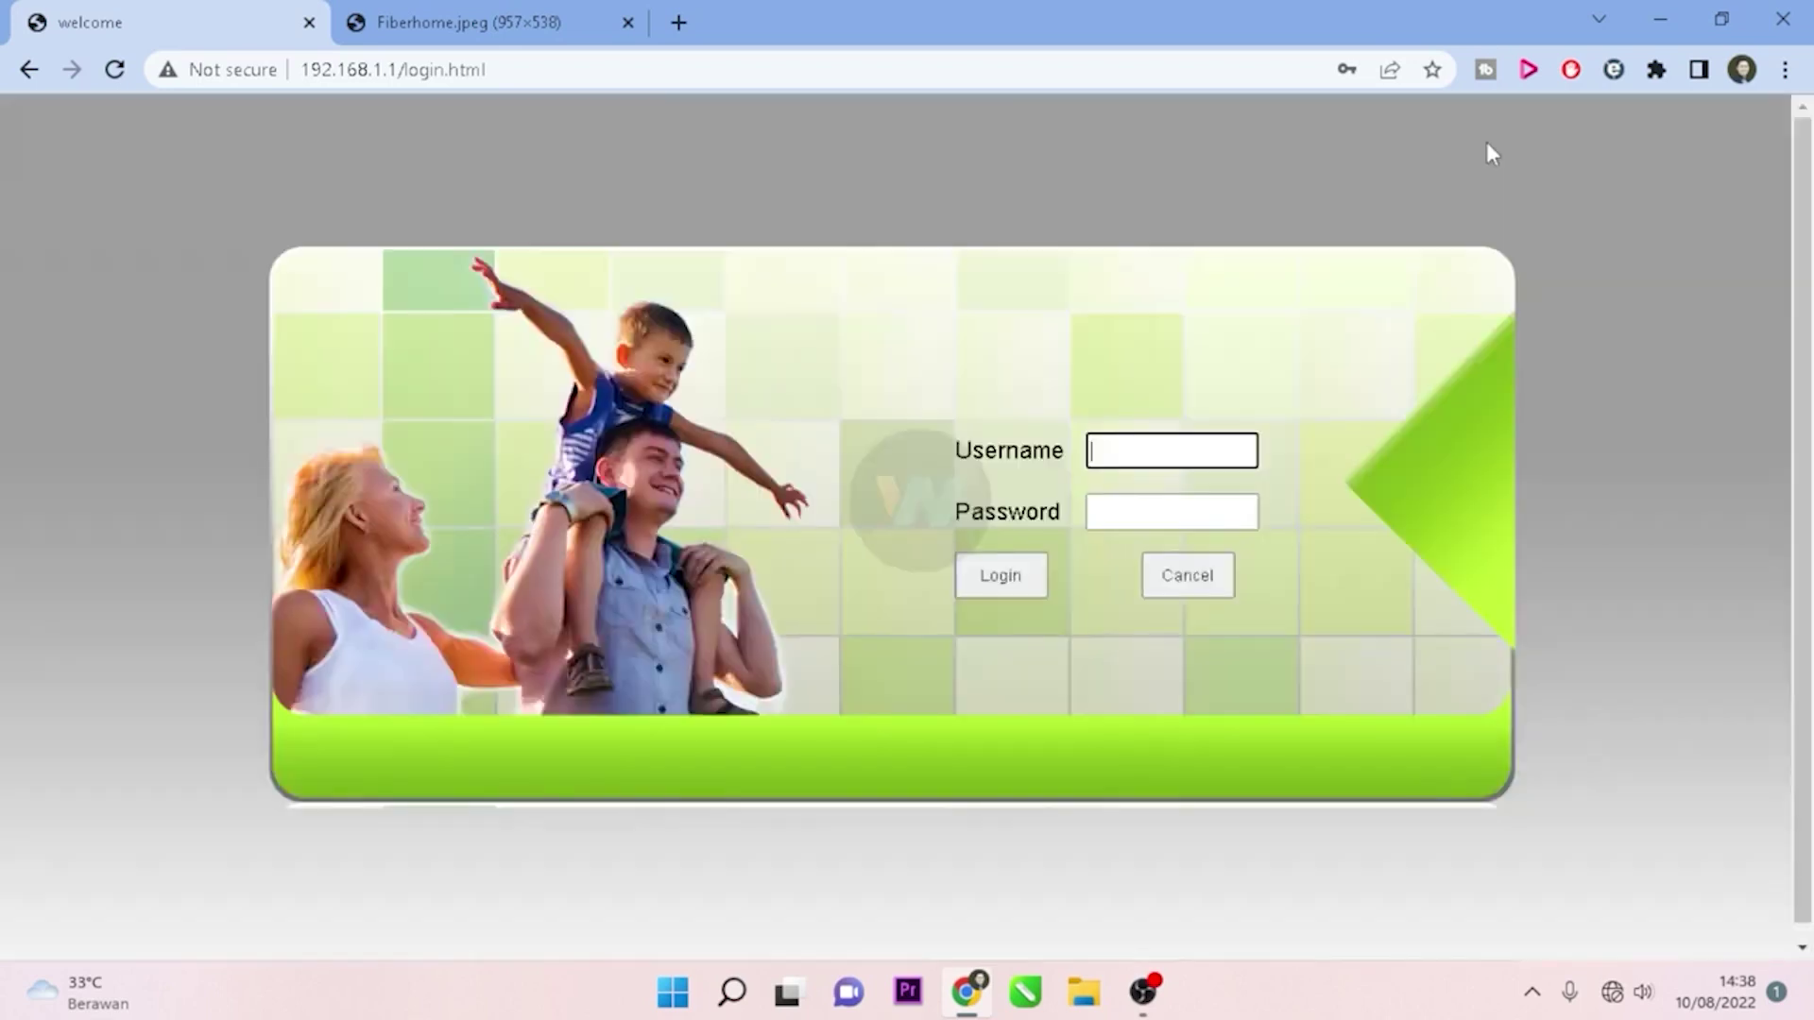
{"action": "type", "text": "admin"}
{"action": "key", "text": "Tab"}
{"action": "type", "text": "admin"}
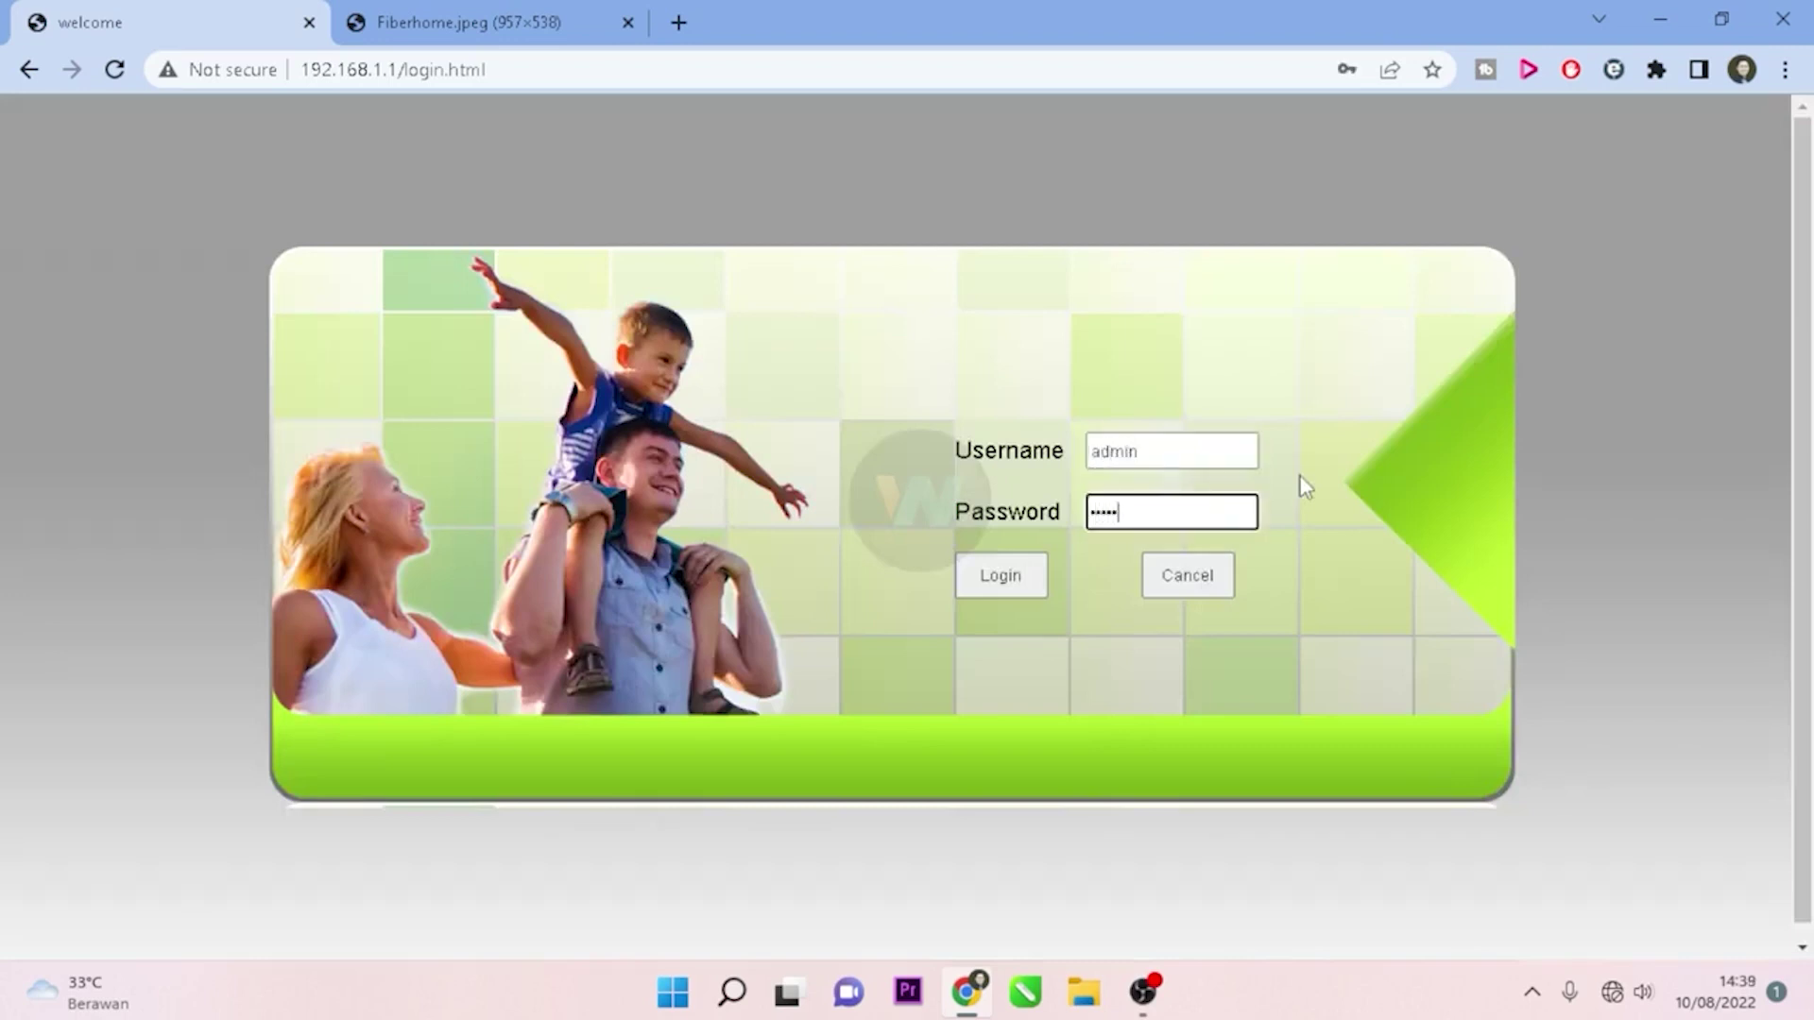
{"action": "key", "text": "Return"}
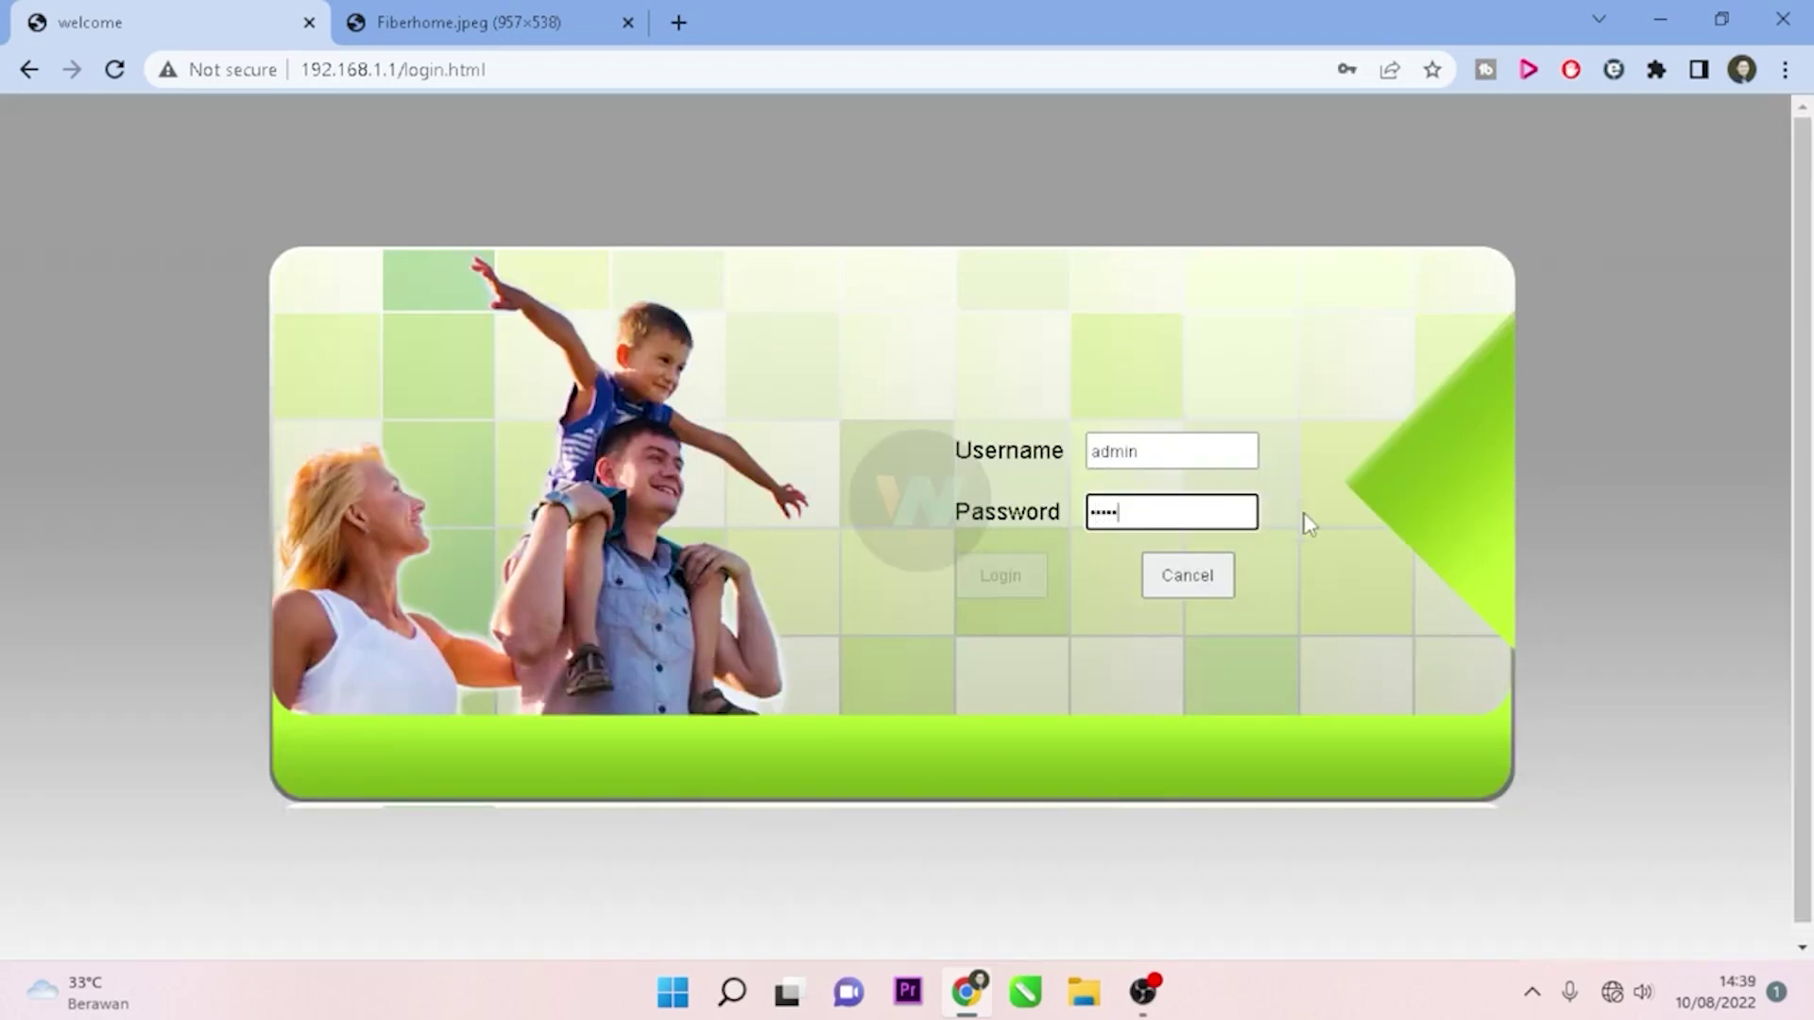
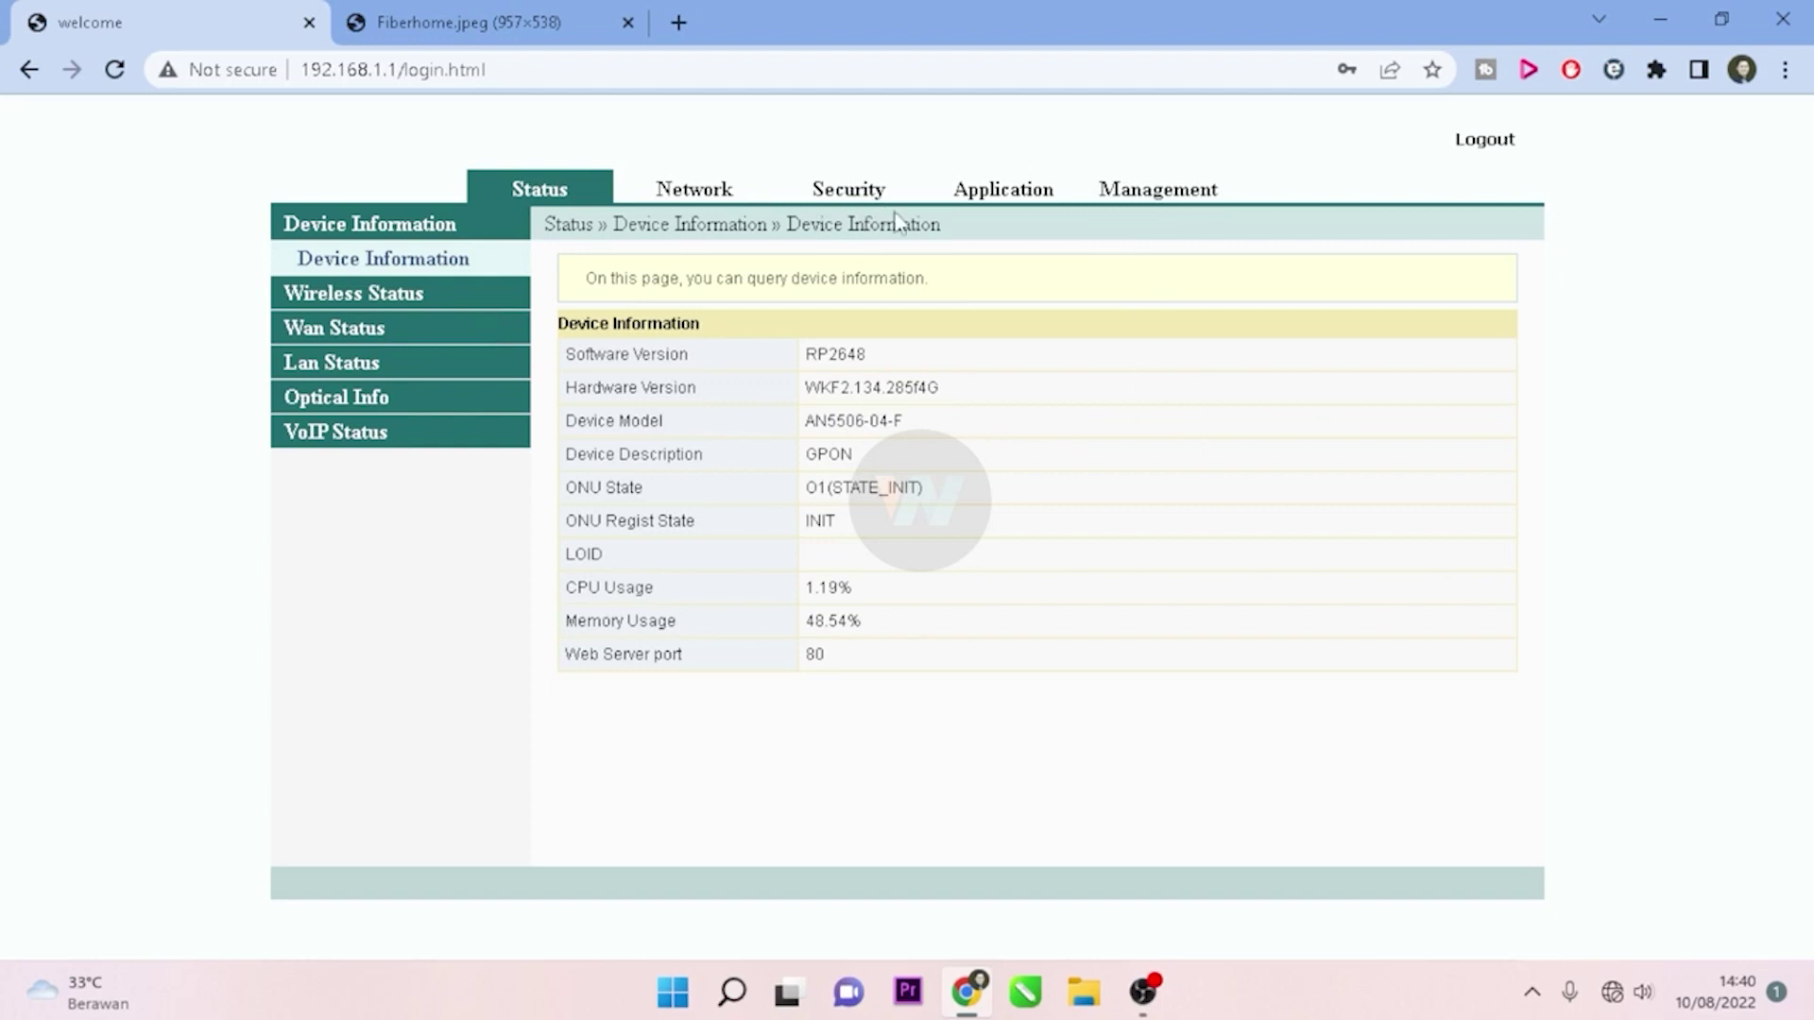
Step: Open Management > User Account to show the account list and empty password fields
{"action": "left_click", "coordinate": [1177, 194]}
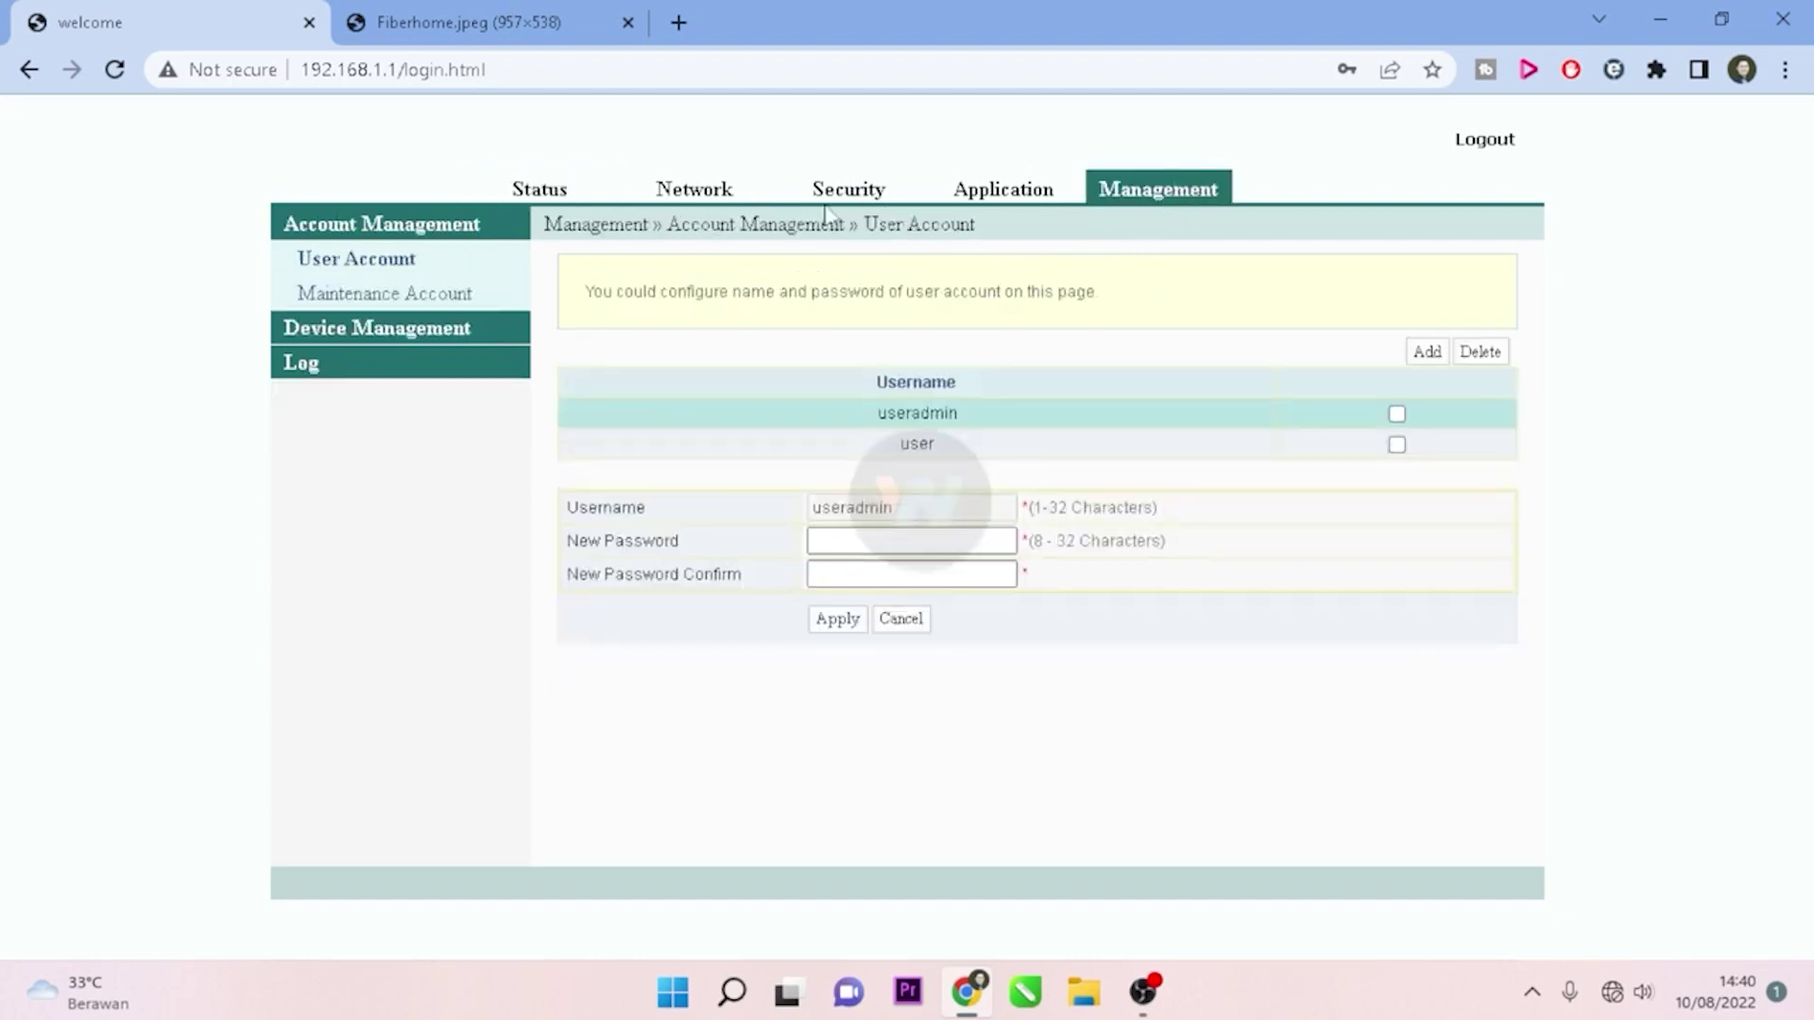